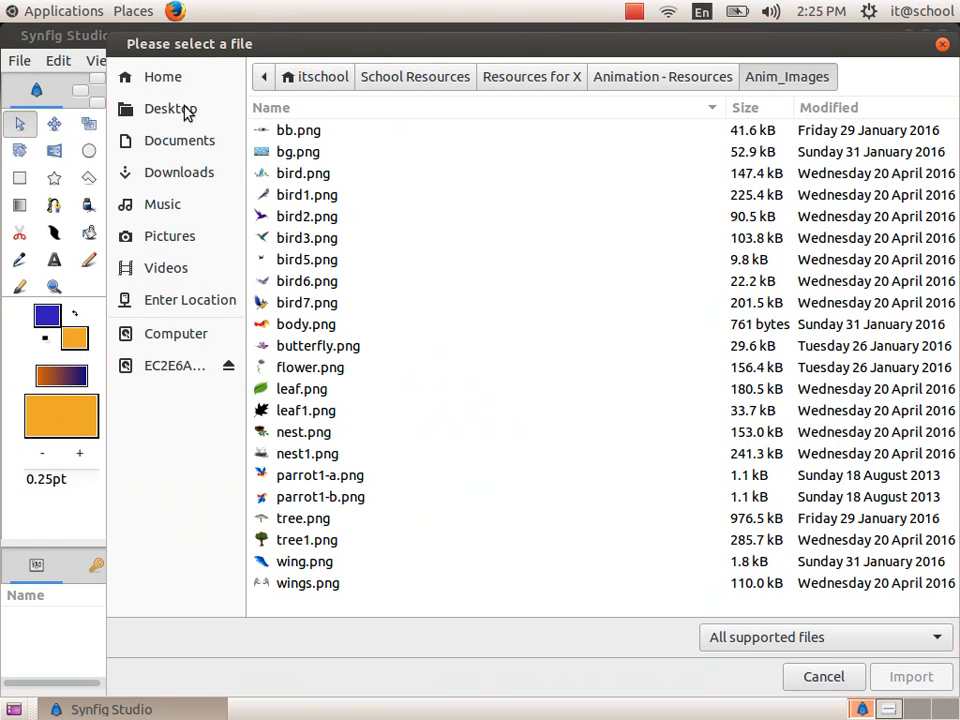
Import the background image bg.png from School Resources / Resources for X / Animation - Resources / Anim_Images
click(172, 77)
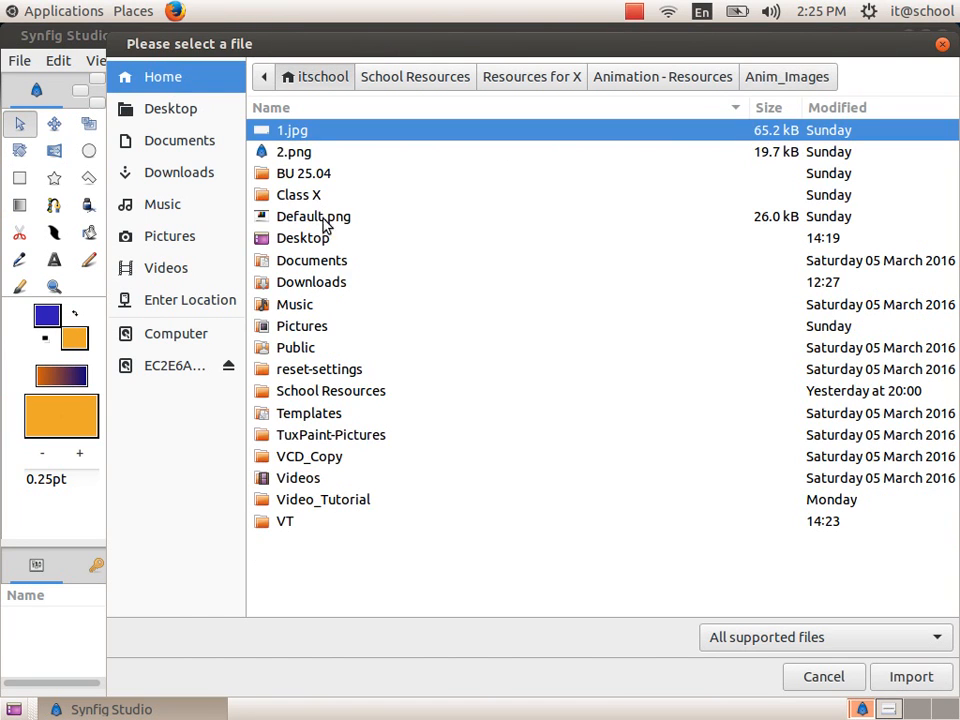
double_click(306, 392)
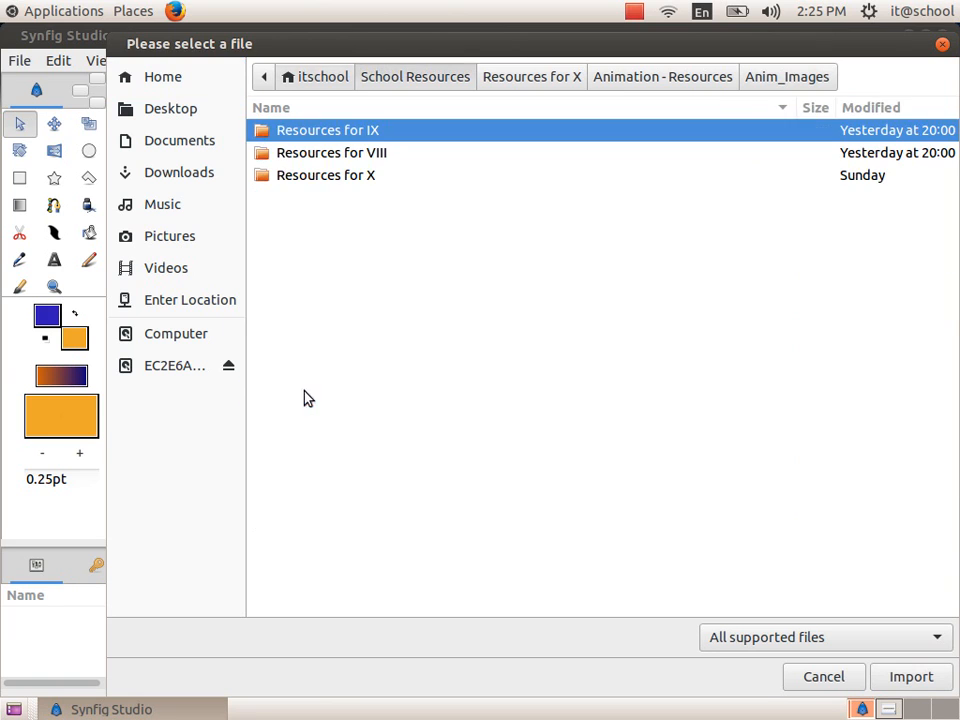
double_click(329, 175)
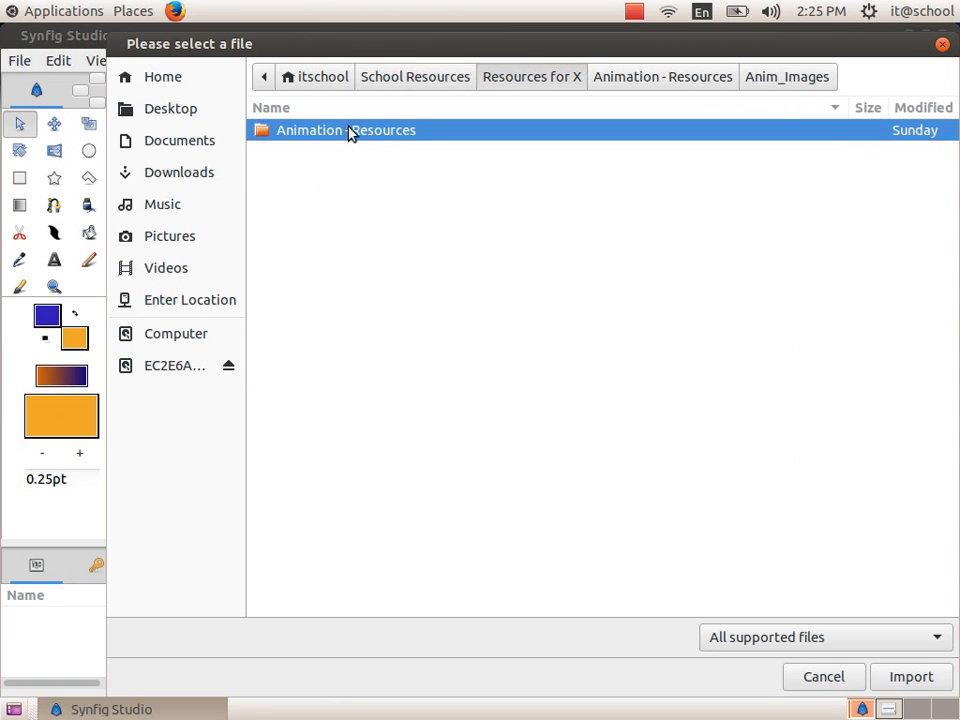
double_click(350, 131)
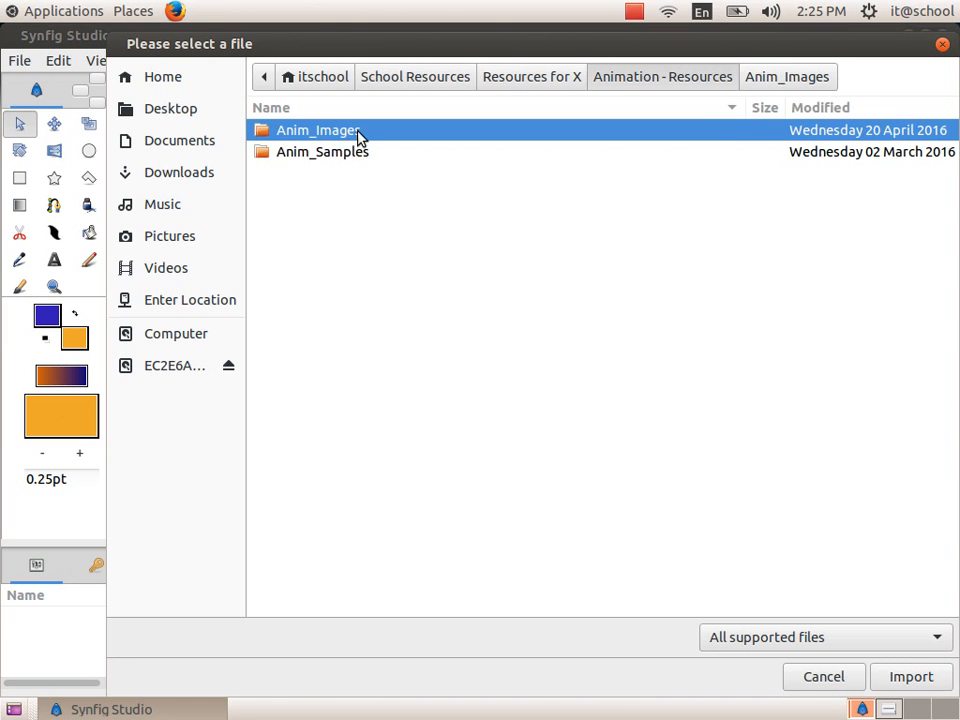
double_click(358, 137)
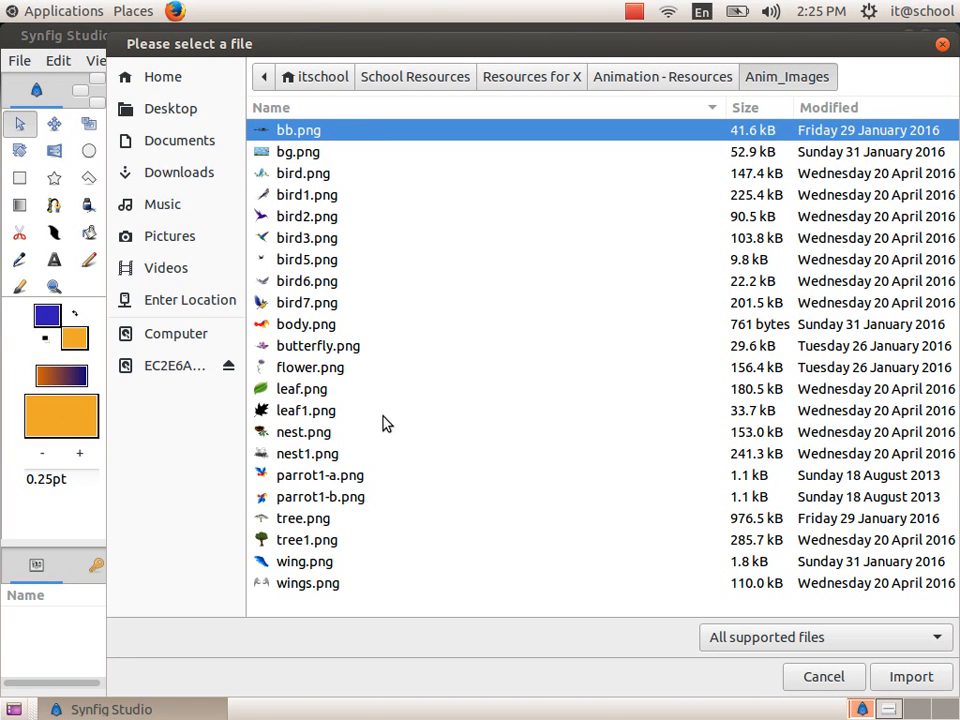
click(321, 481)
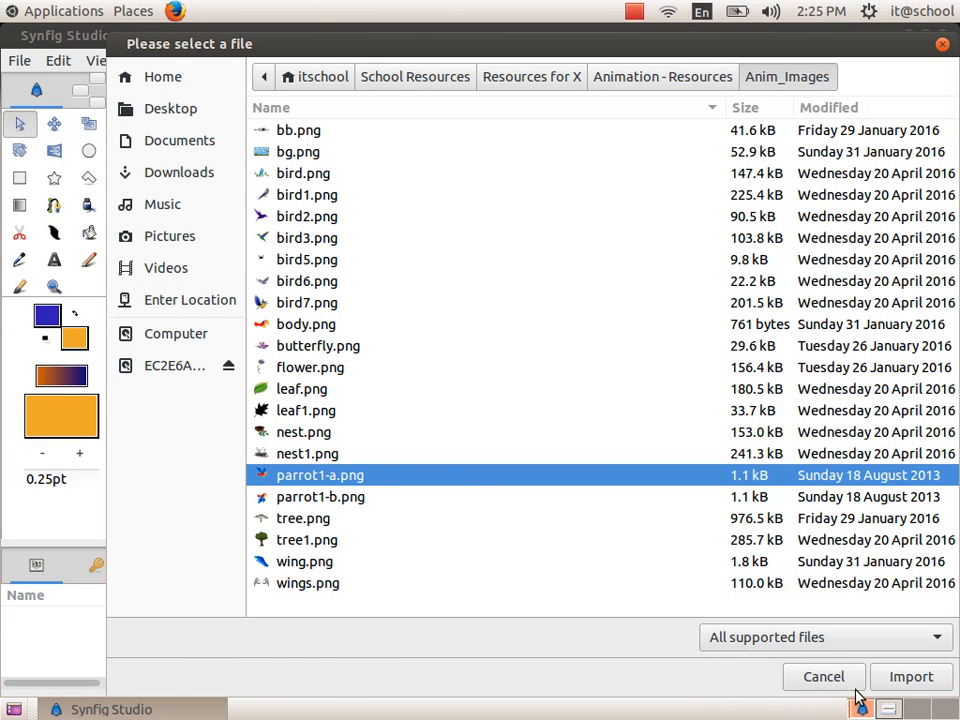
click(305, 155)
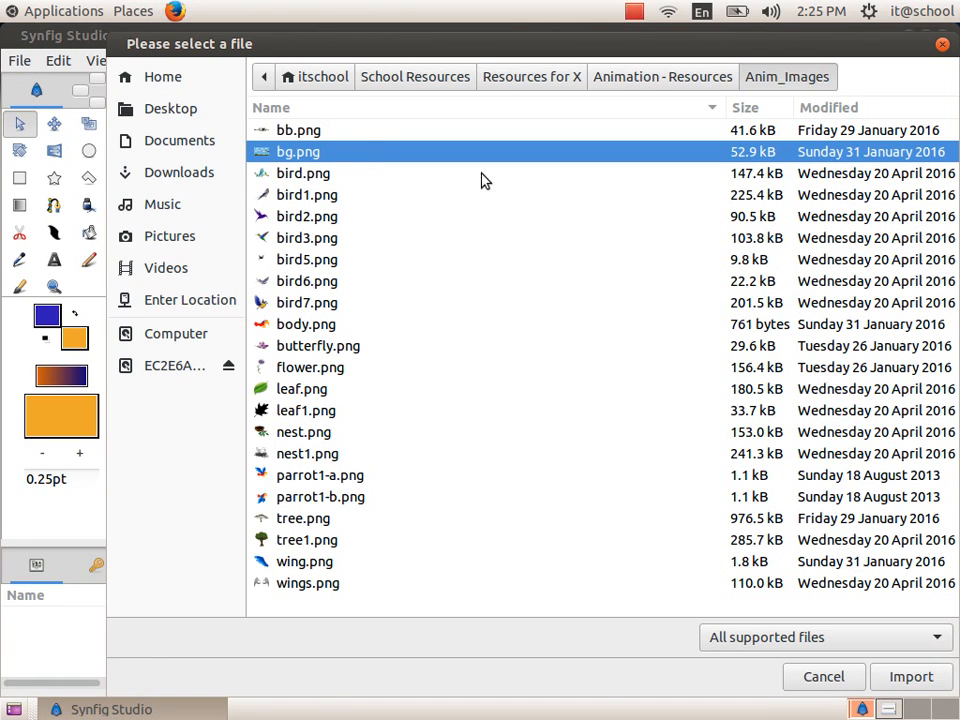
click(903, 686)
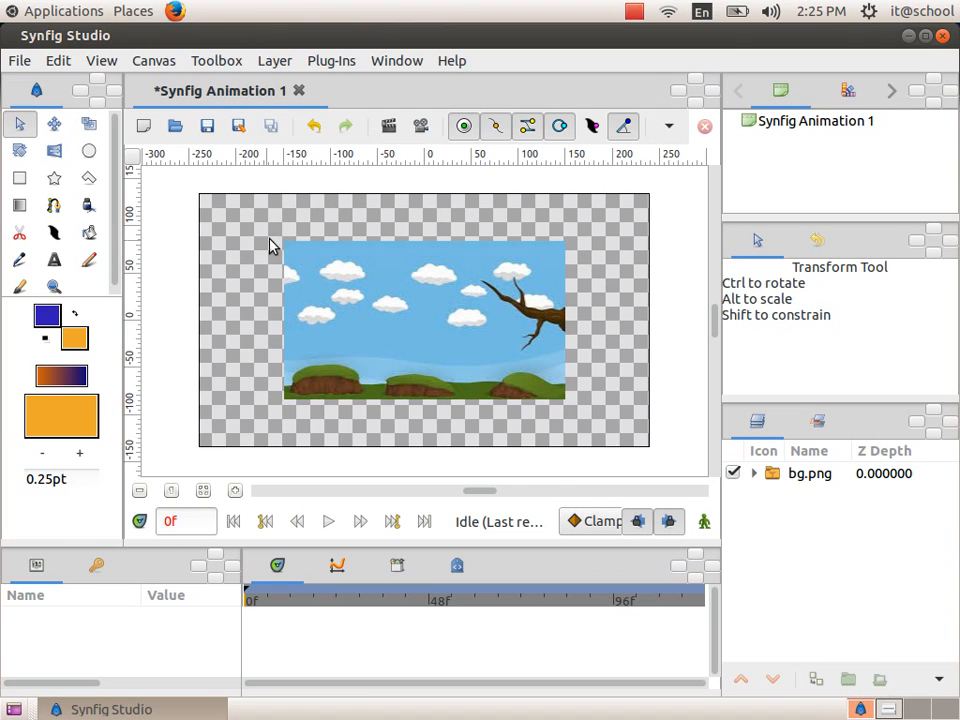
Enlarge the bg.png background proportionally so it covers the whole canvas, and deselect it
click(433, 327)
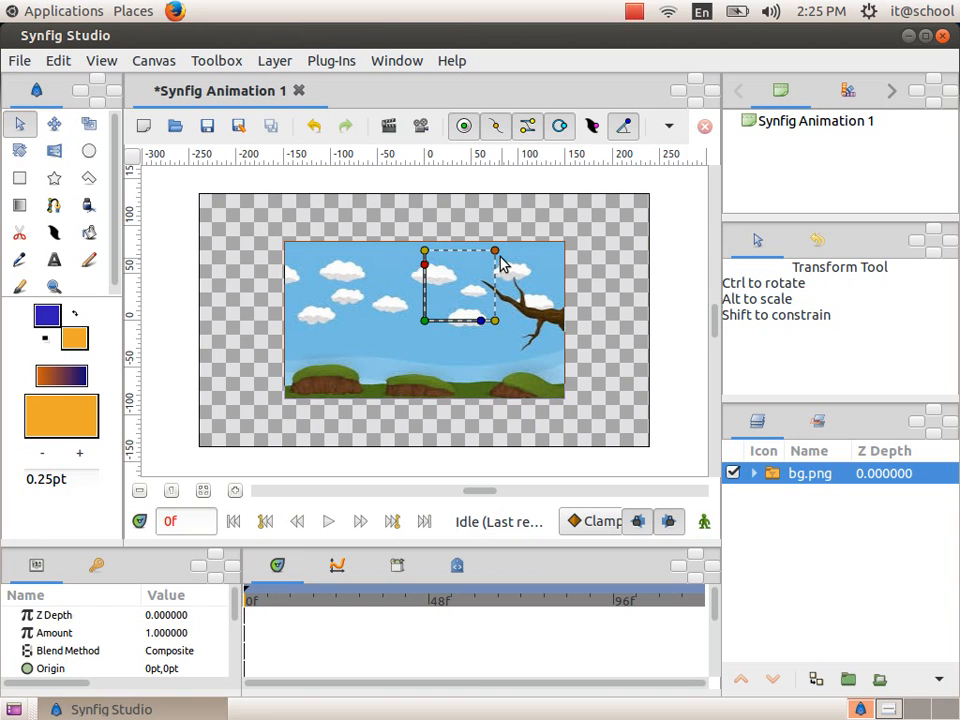
drag(495, 251, 516, 238)
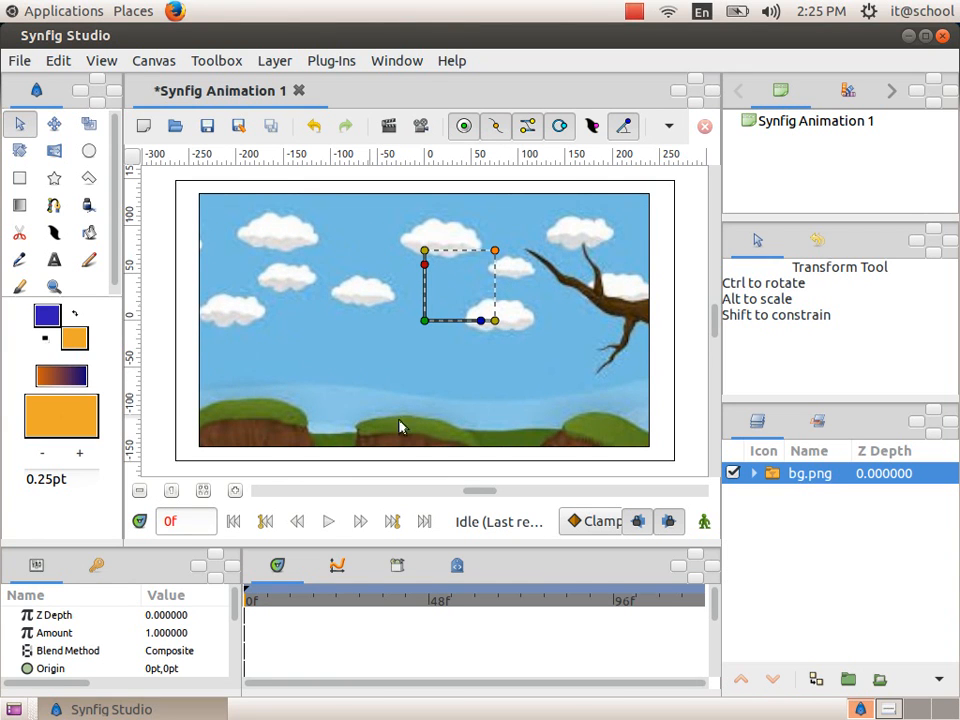
click(680, 342)
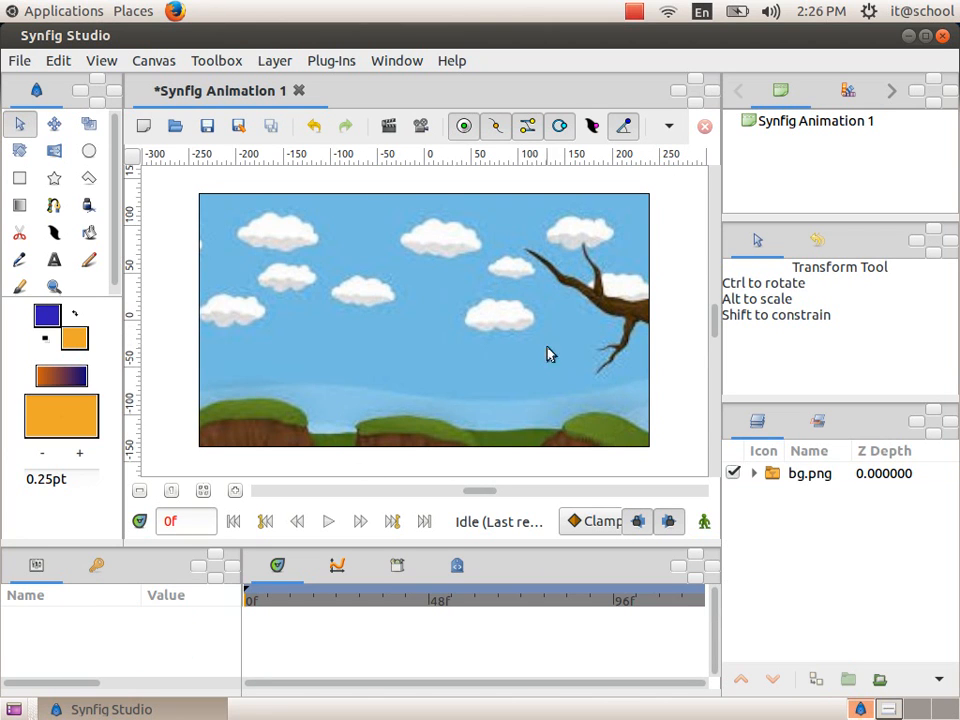
double_click(825, 477)
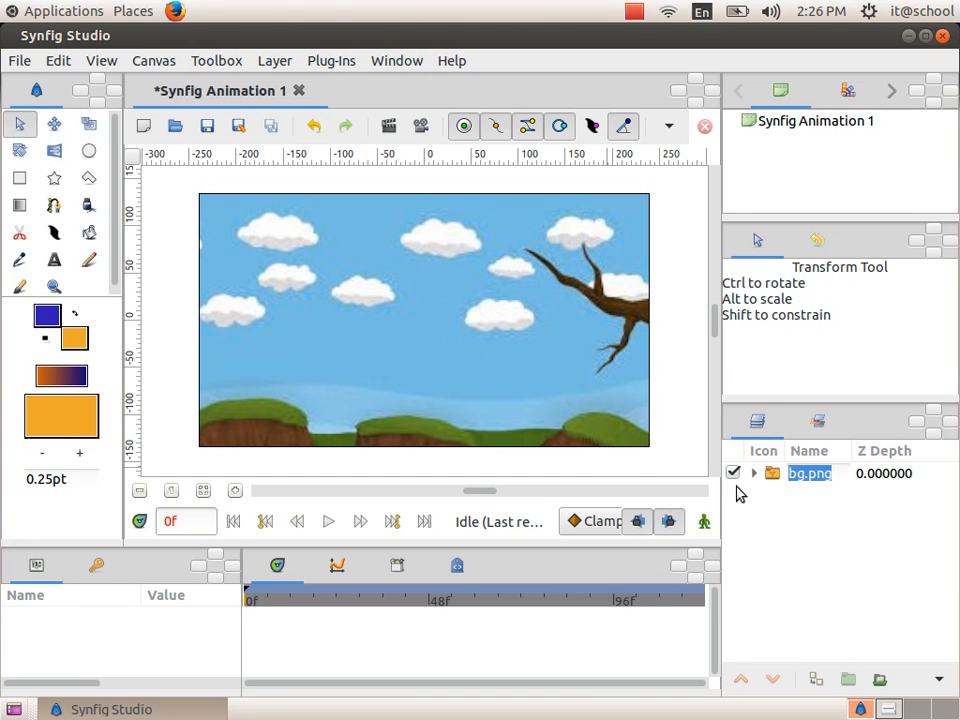
click(501, 253)
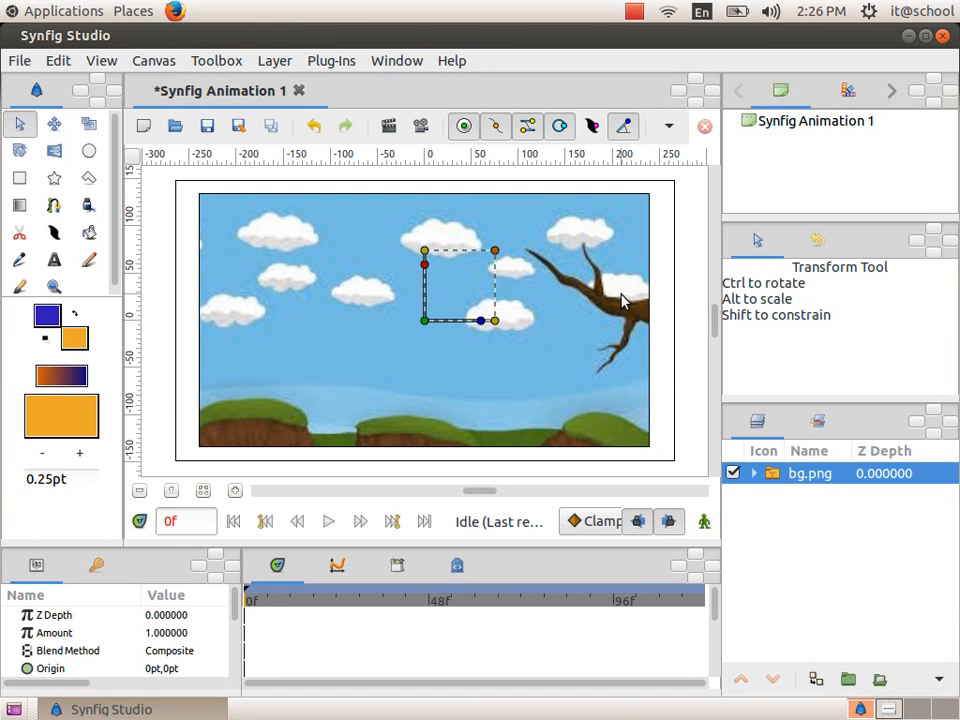
click(686, 290)
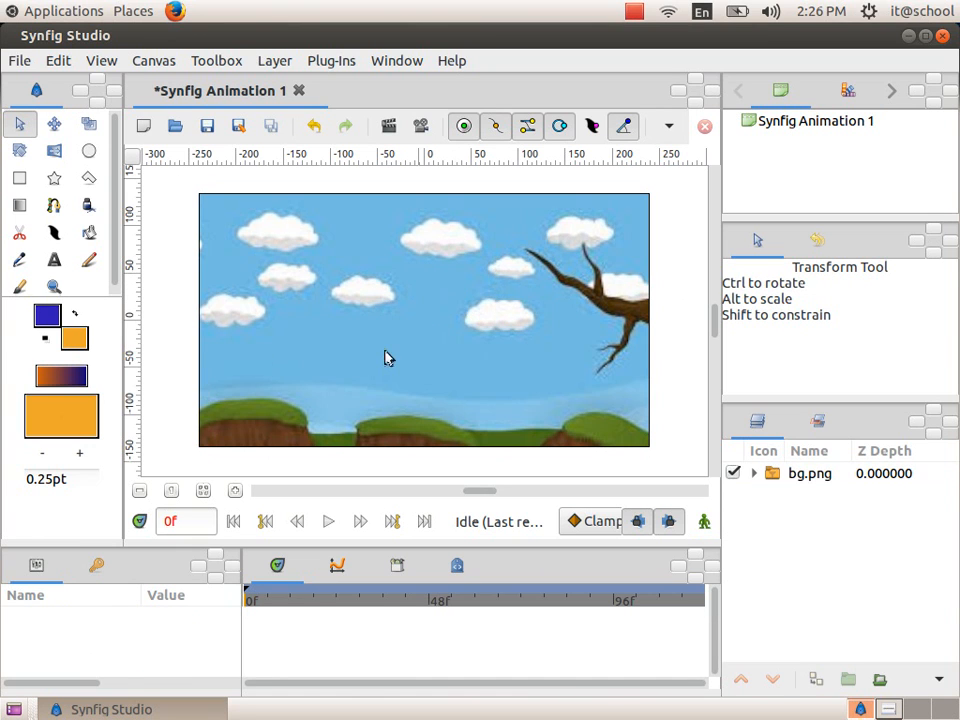
Import the parrot image parrot1-a.png from the Anim_Images folder above the background
click(20, 61)
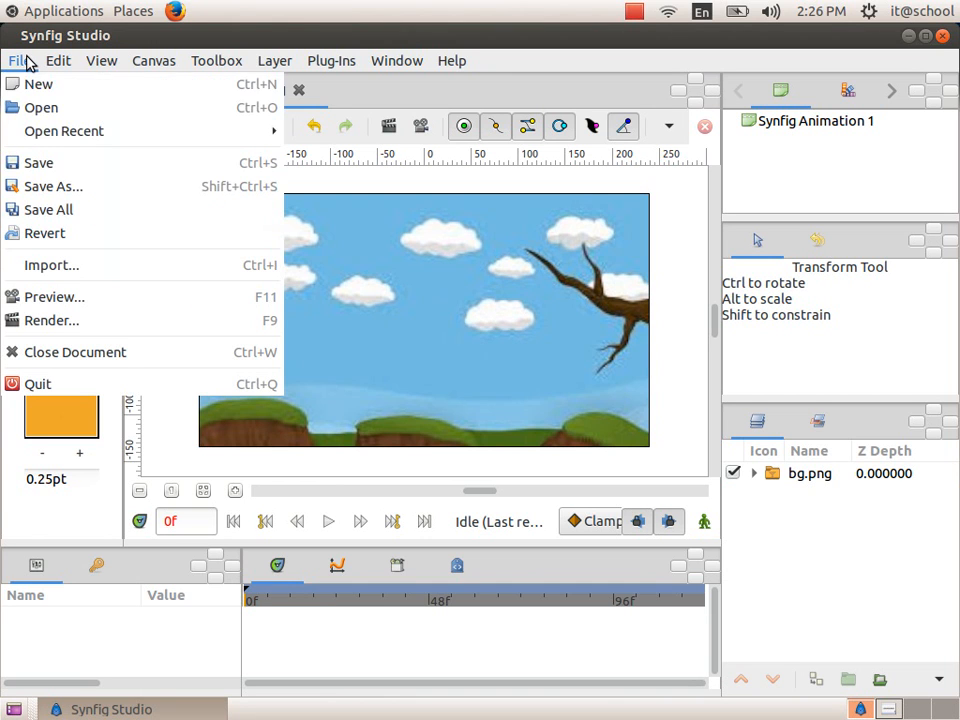
click(50, 265)
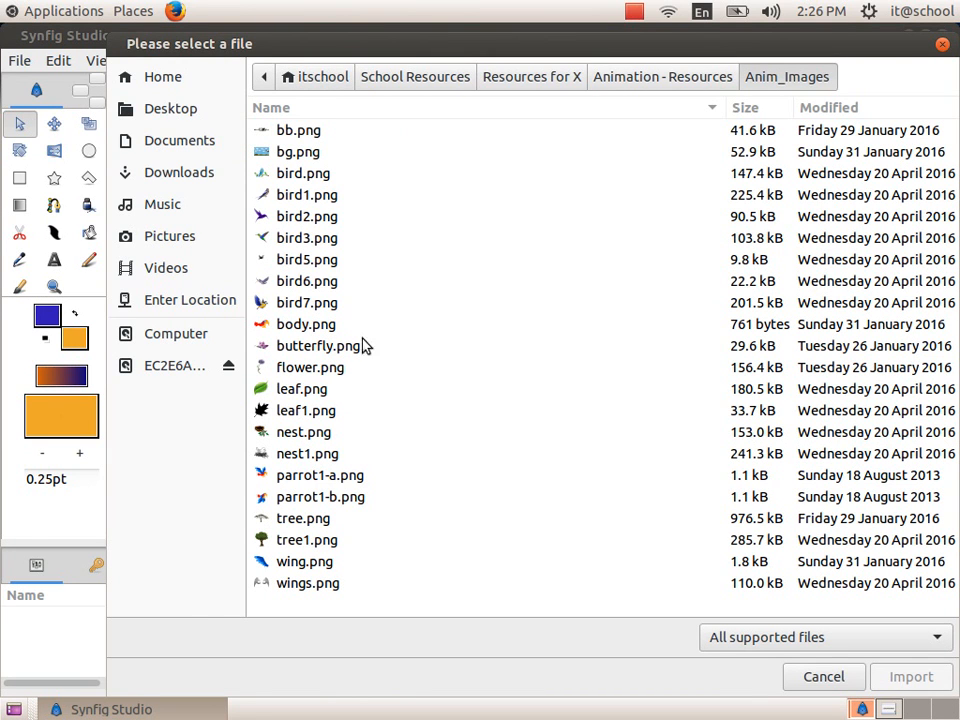
click(300, 481)
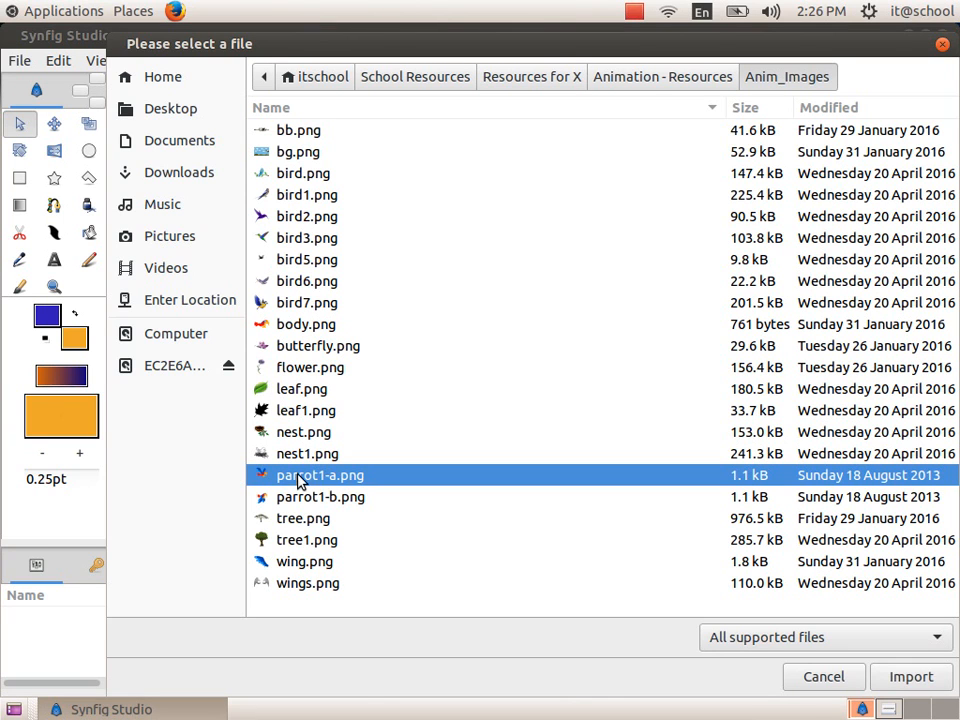
click(905, 680)
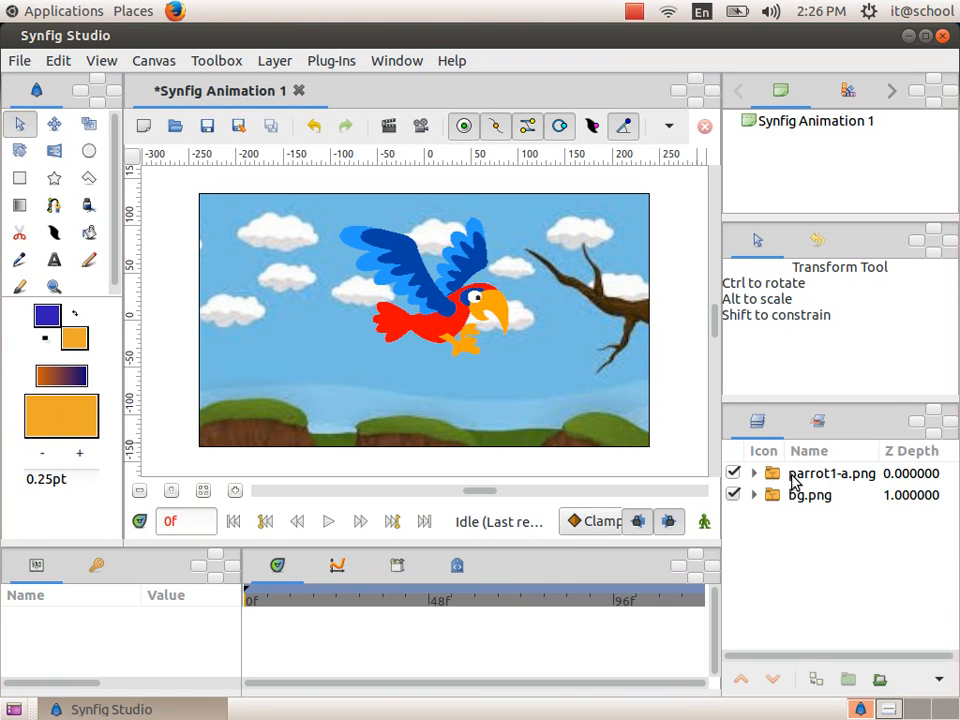
Move the parrot to the upper-left corner of the scene and shrink it to about half its size
click(463, 318)
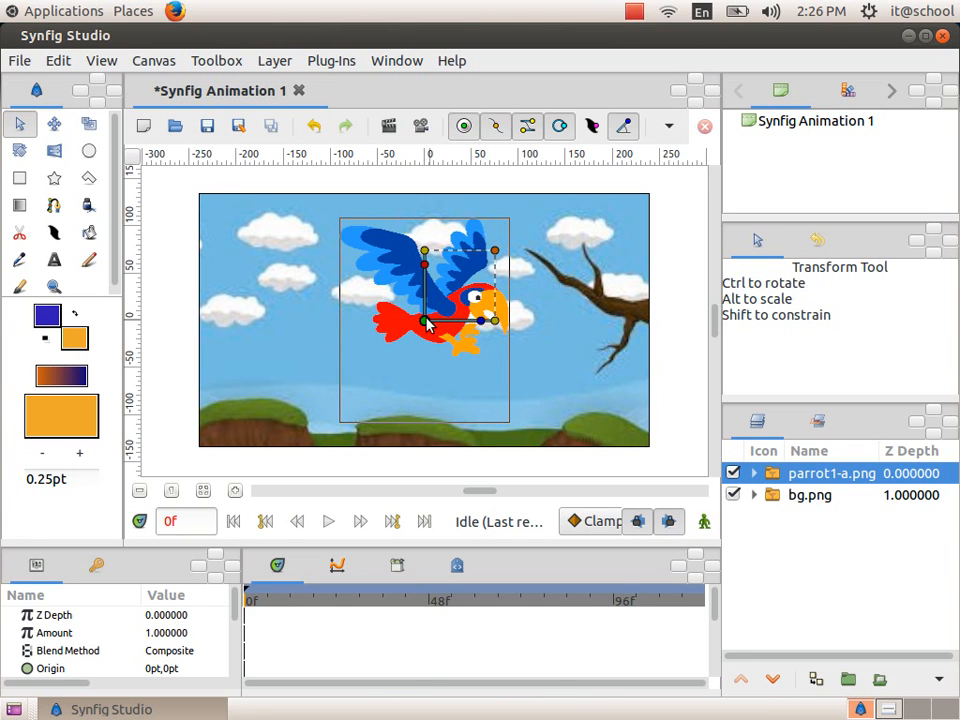
drag(425, 320, 237, 243)
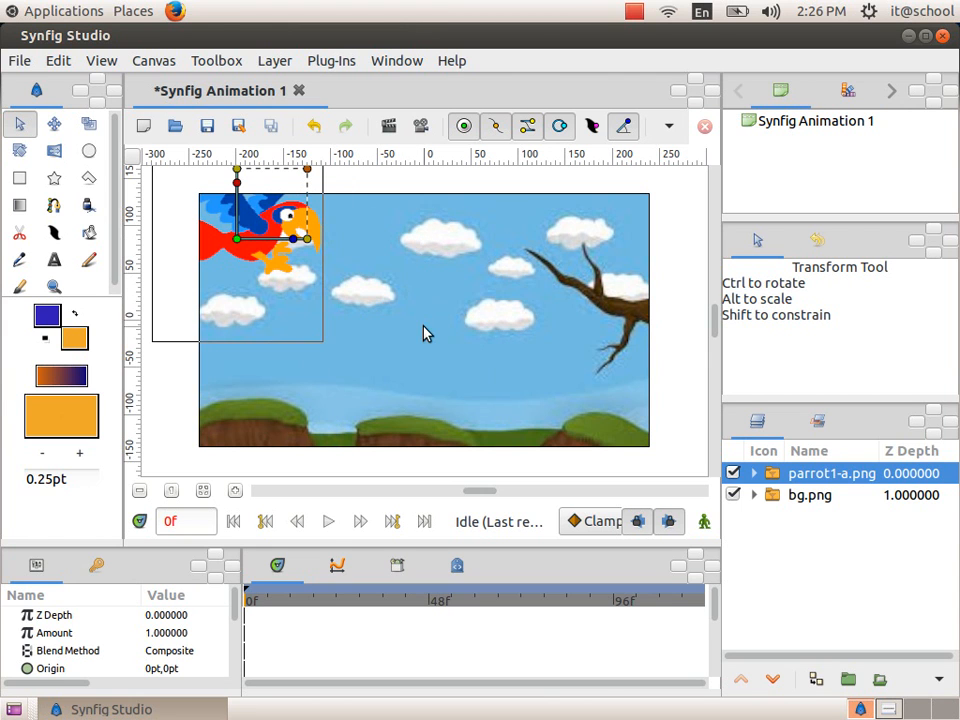
drag(306, 170, 292, 188)
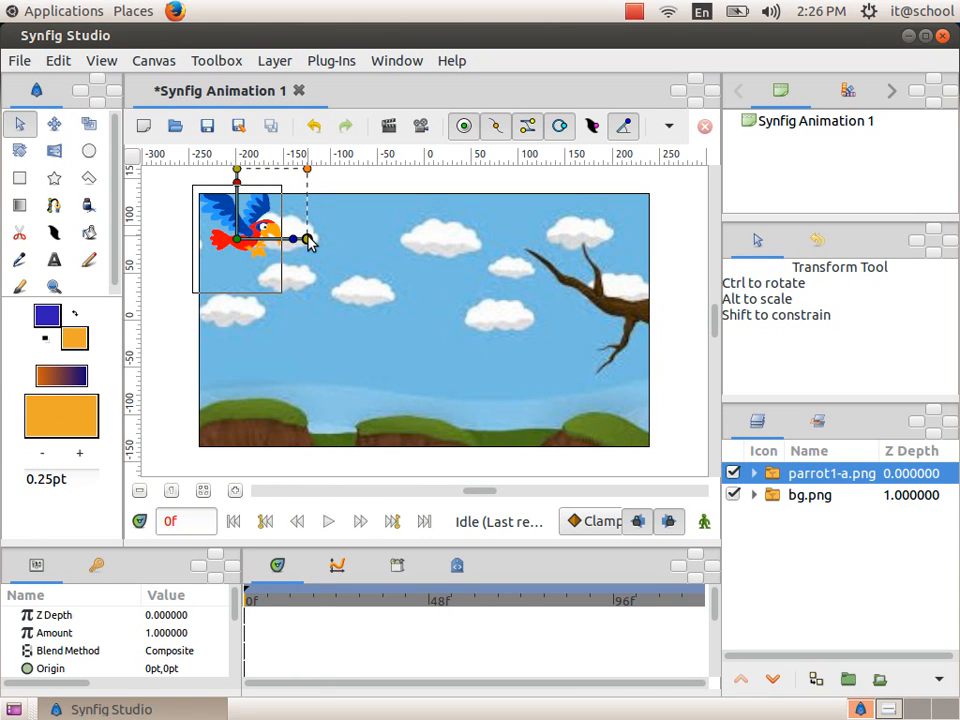
Rotate the parrot slightly clockwise and adjust its skew using the layer's transform handles
mouse_move(308, 242)
mouse_down()
mouse_move(290, 268)
mouse_move(294, 250)
mouse_up()
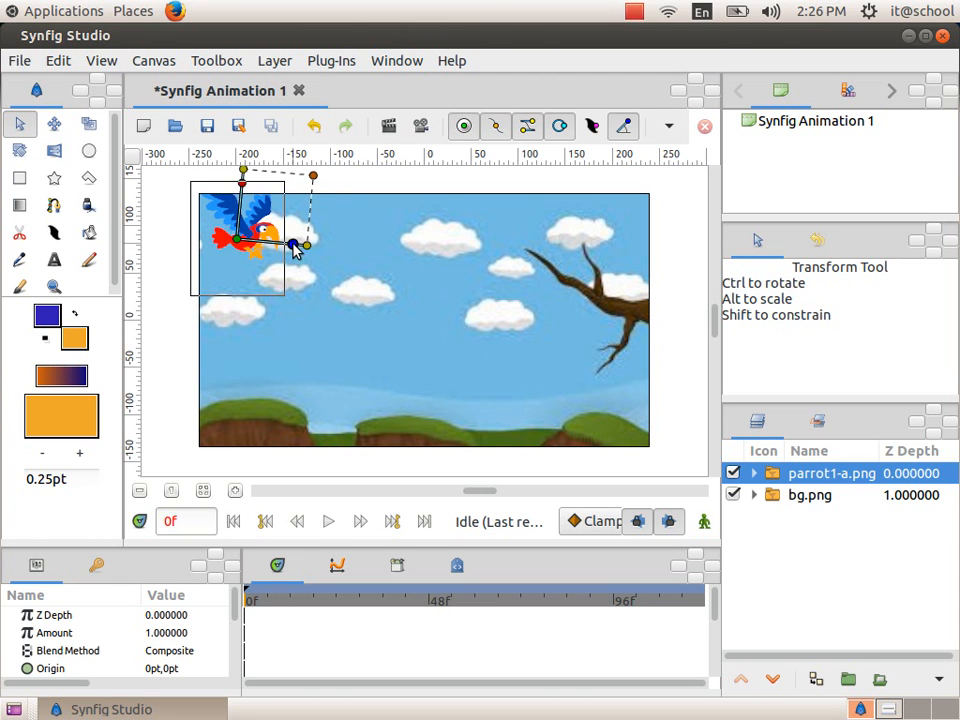
mouse_move(243, 185)
mouse_down()
mouse_move(225, 187)
mouse_move(233, 184)
mouse_up()
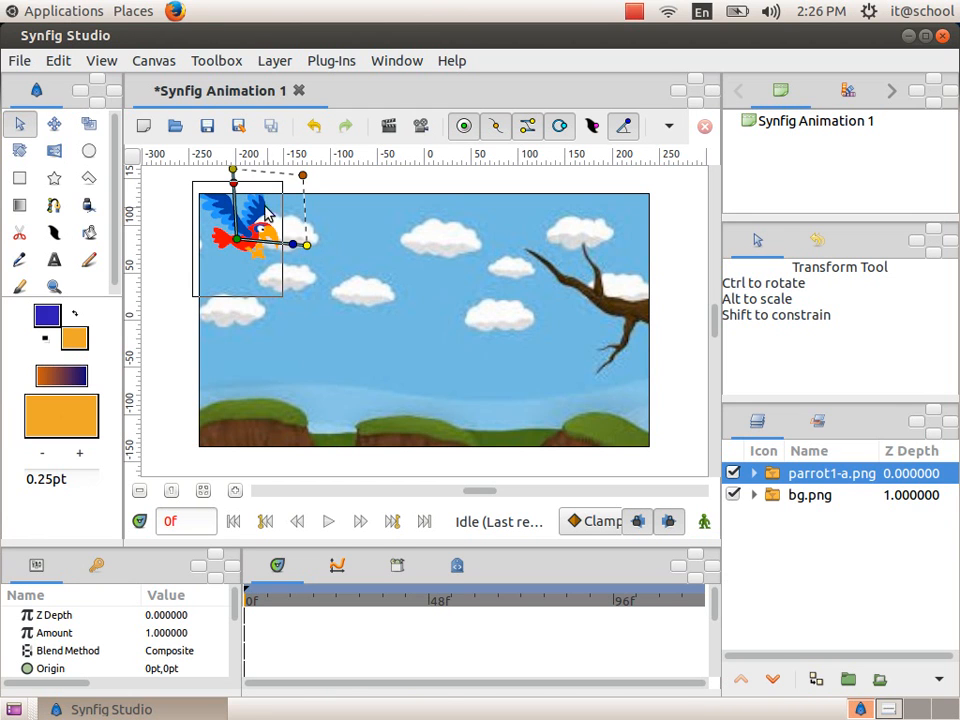
click(233, 169)
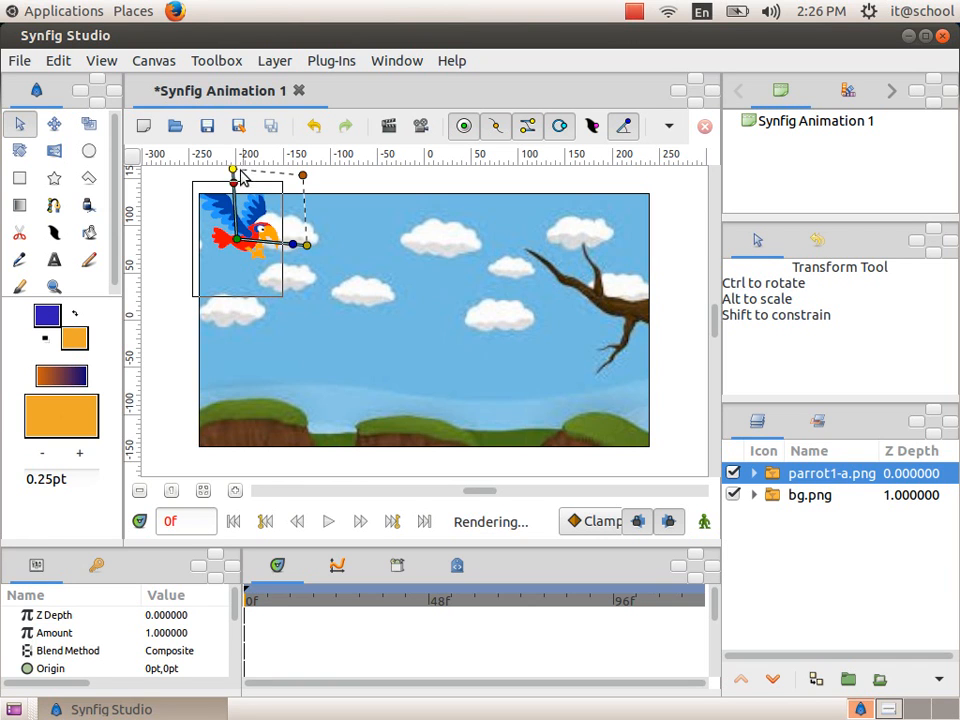
drag(236, 186, 240, 183)
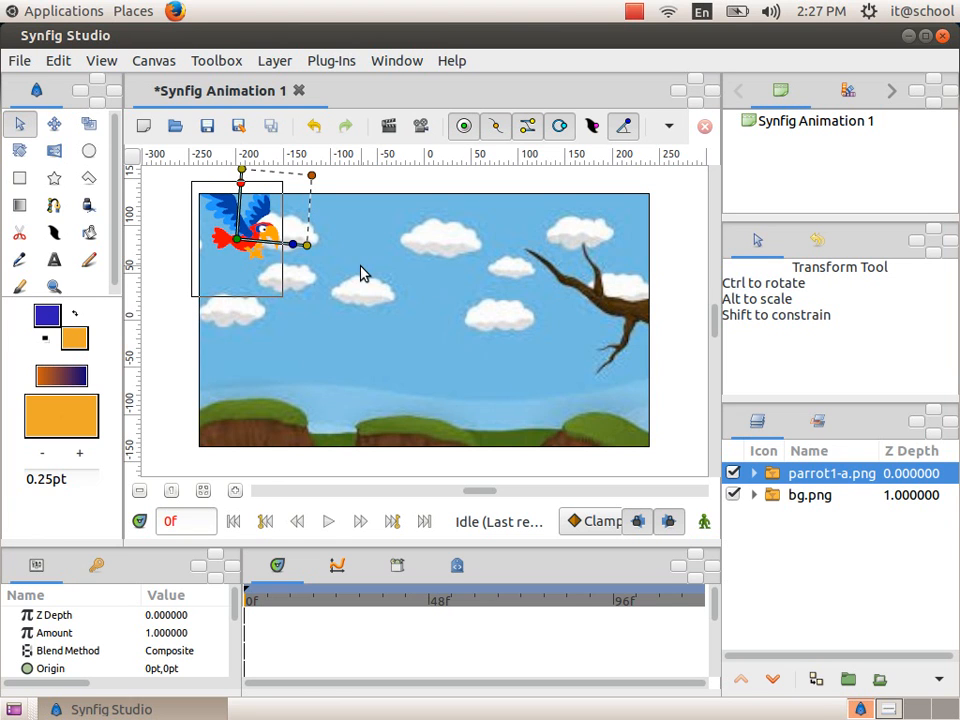
click(661, 298)
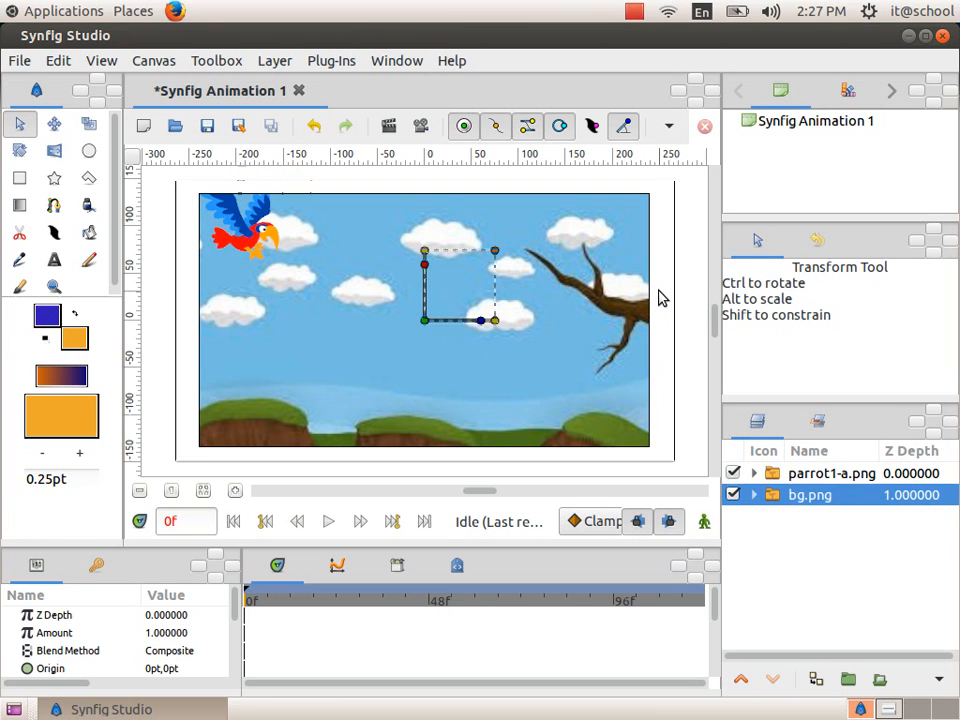
Reselect the parrot and shrink it a little further so its wings fit inside the canvas
click(251, 242)
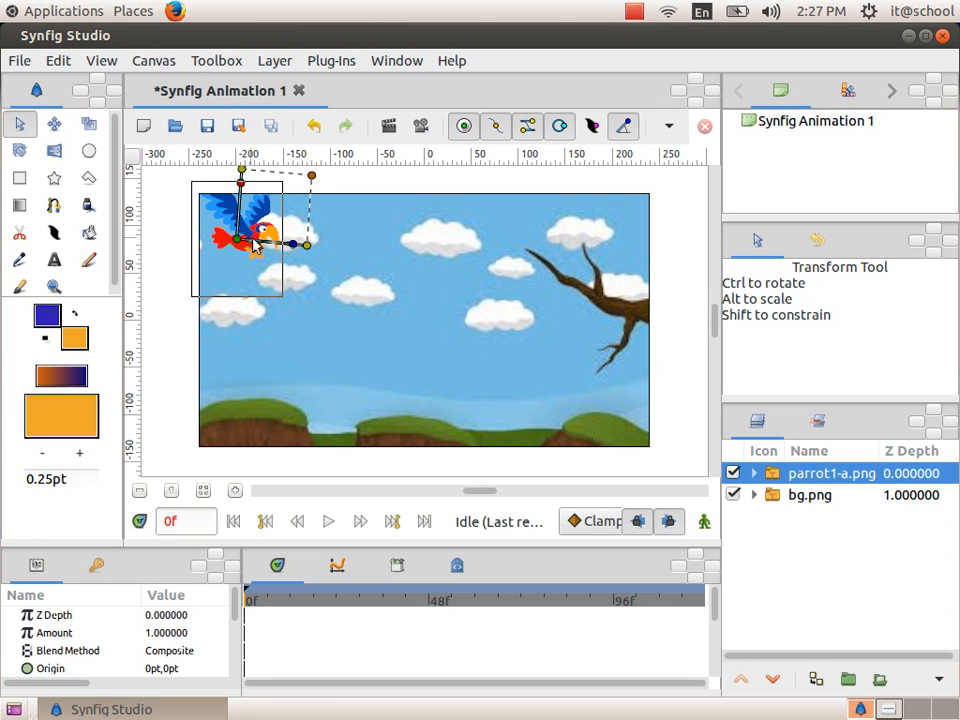
click(684, 295)
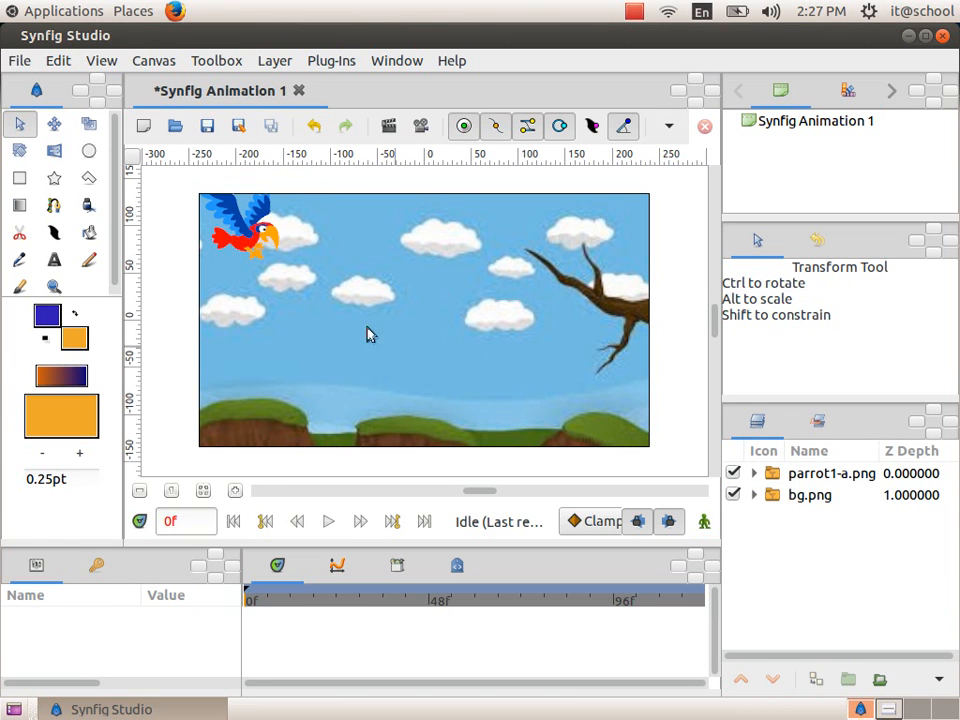
click(245, 232)
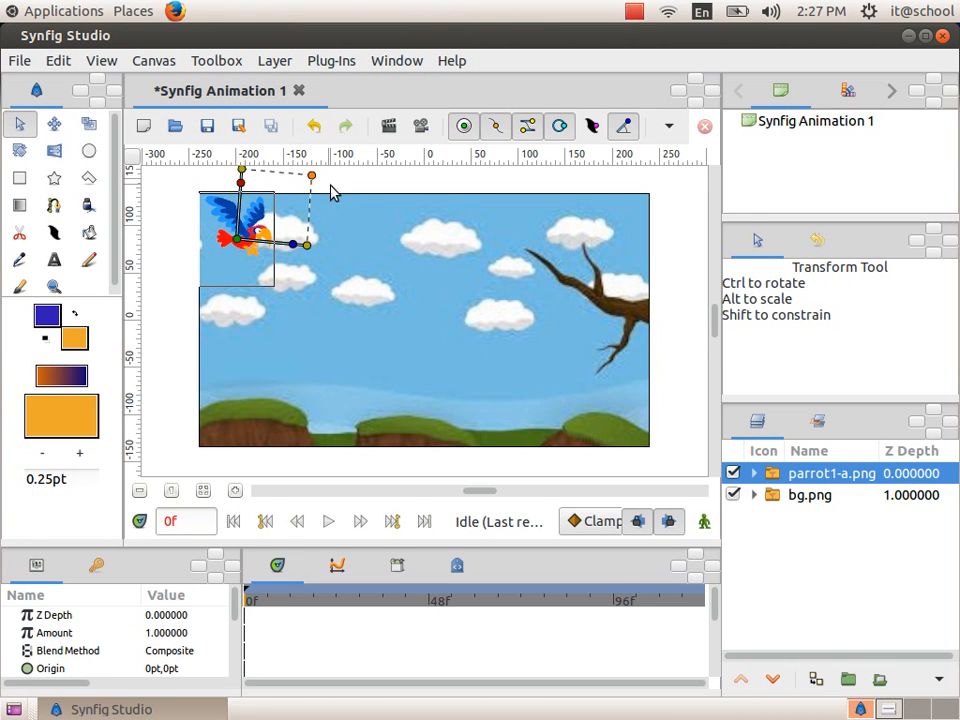
click(668, 312)
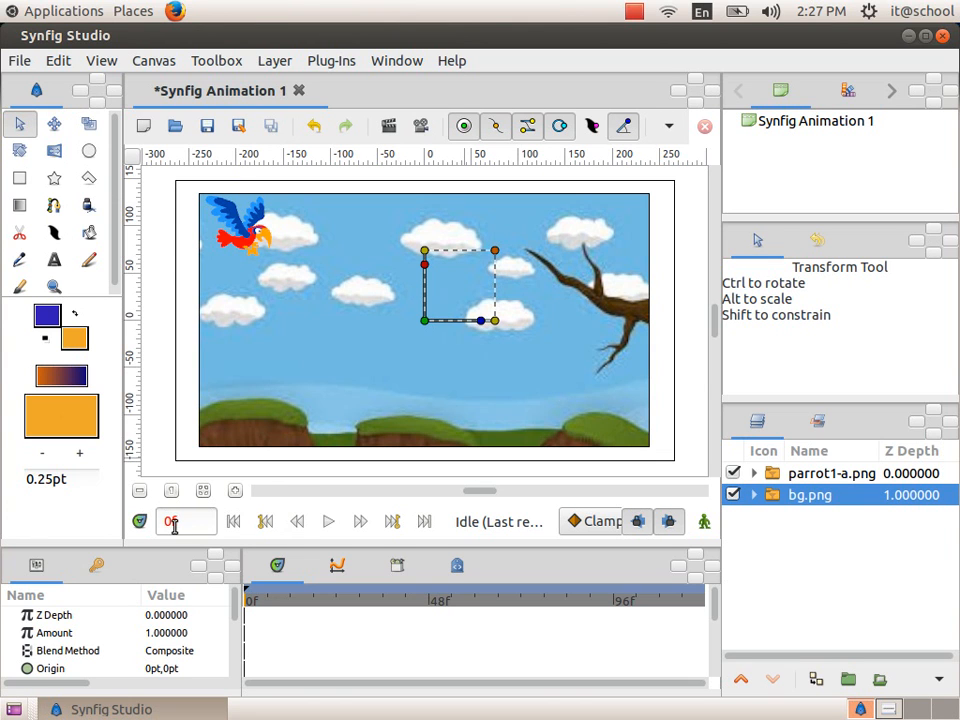
Turn on animate editing mode and add a keyframe at frame 120
click(100, 566)
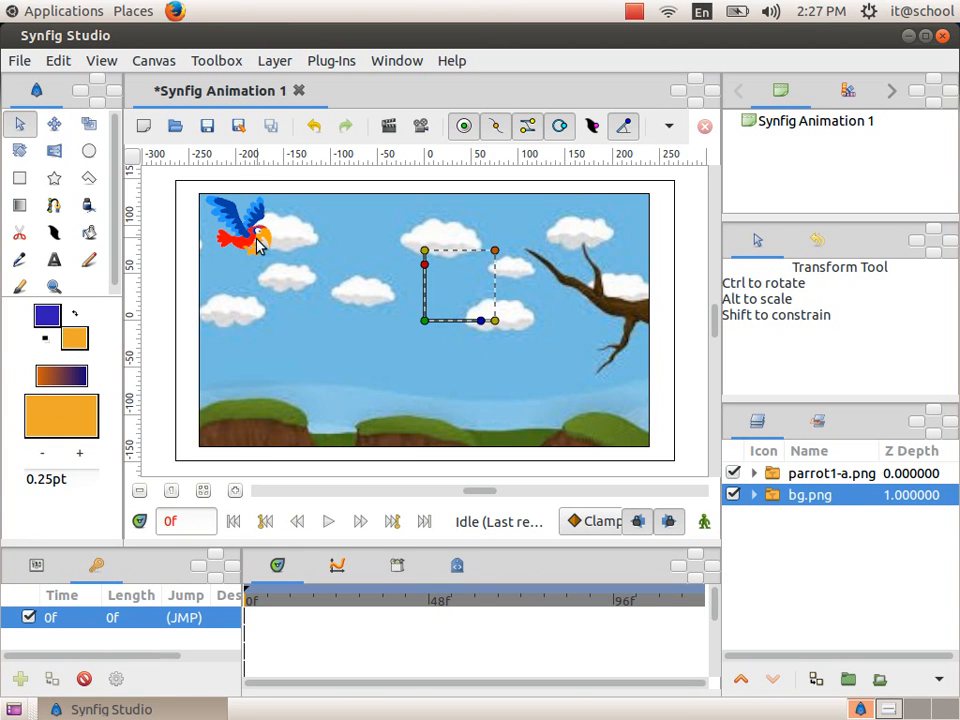
click(703, 523)
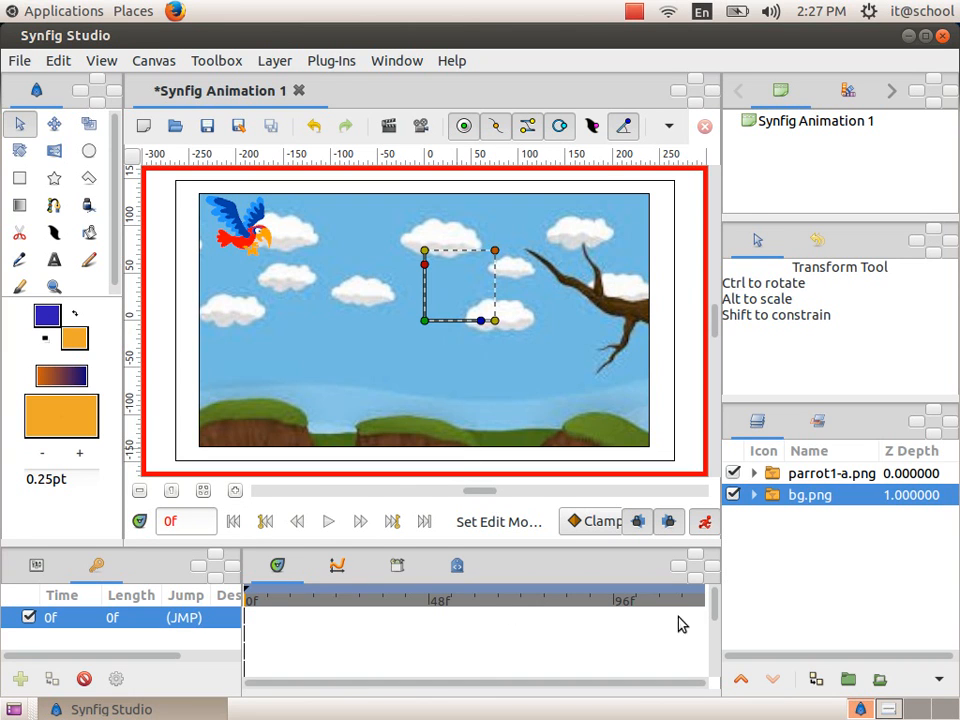
double_click(193, 522)
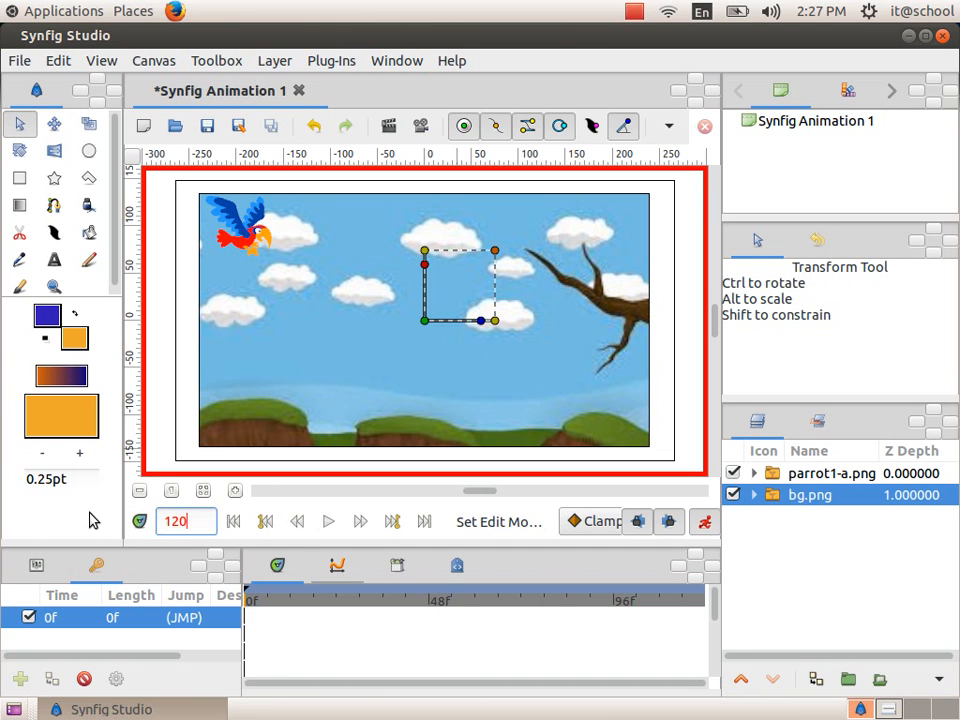
key(Return)
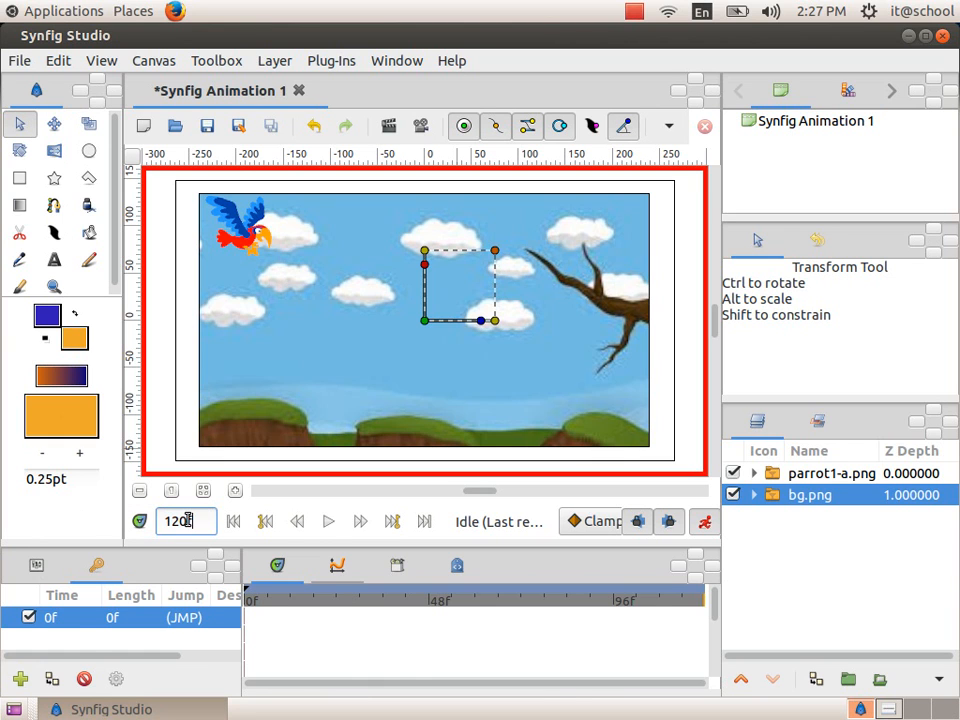
click(22, 679)
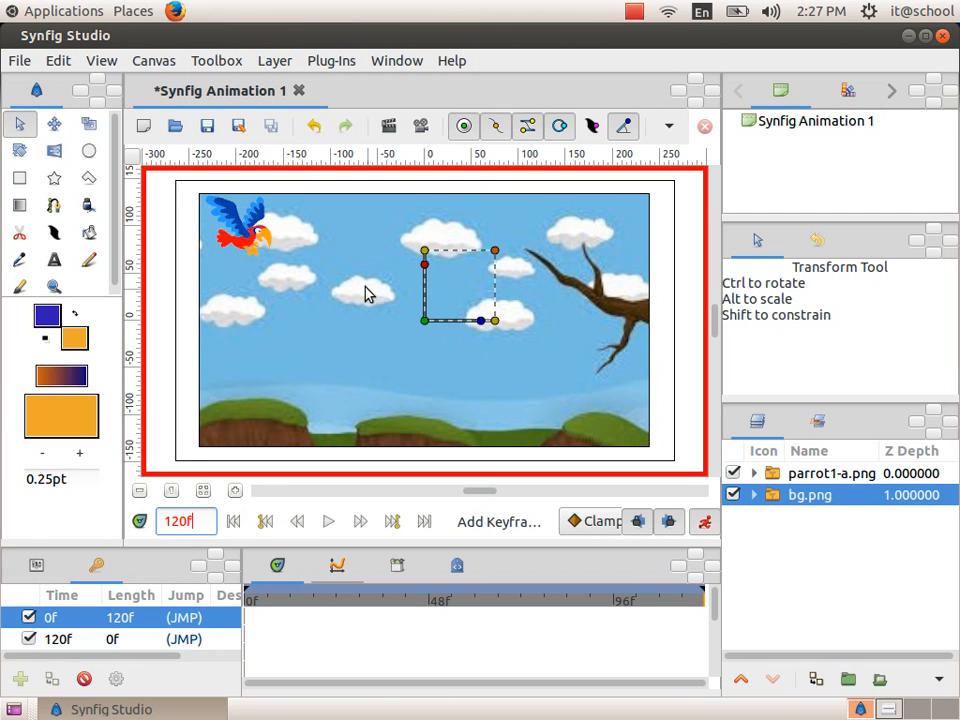
At frame 120, move the parrot across the scene onto the tree branch and enlarge it to nearly twice its size
click(242, 240)
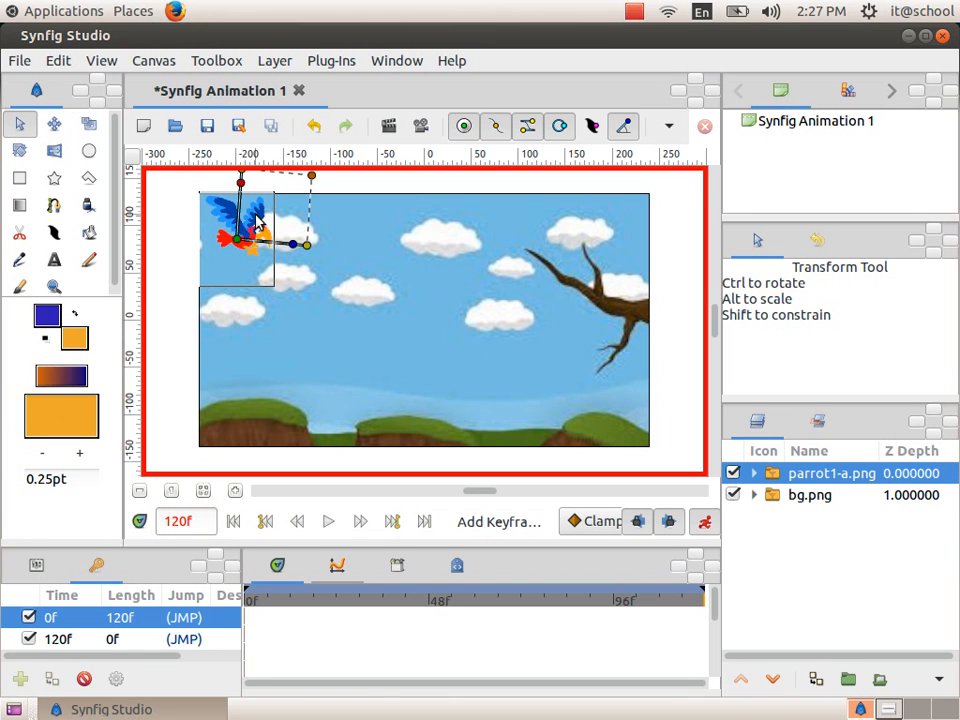
drag(236, 242, 587, 321)
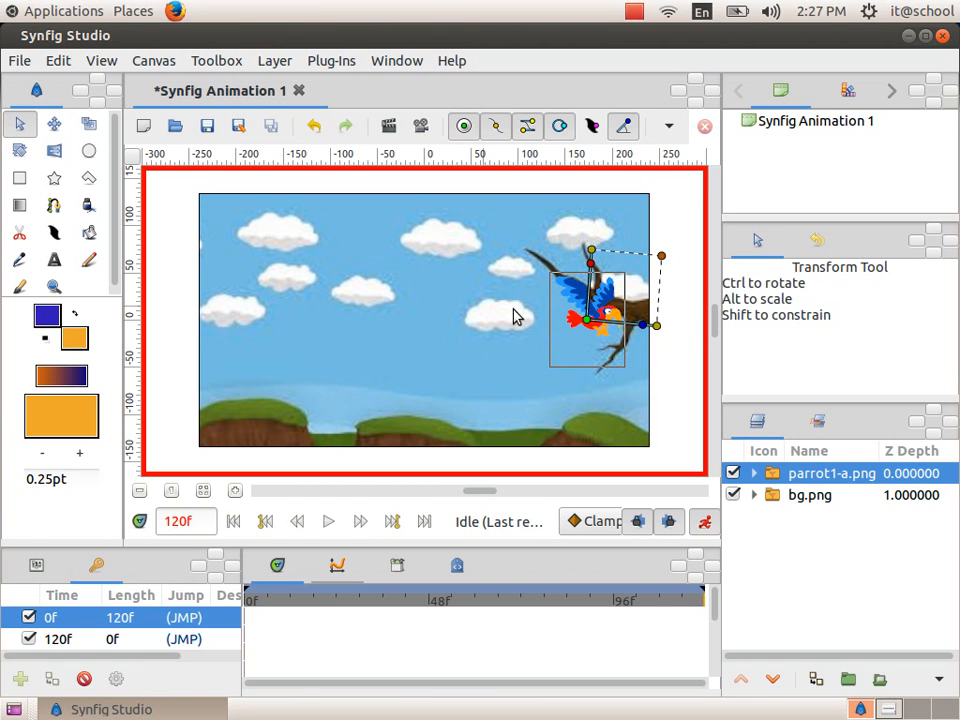
drag(667, 257, 686, 246)
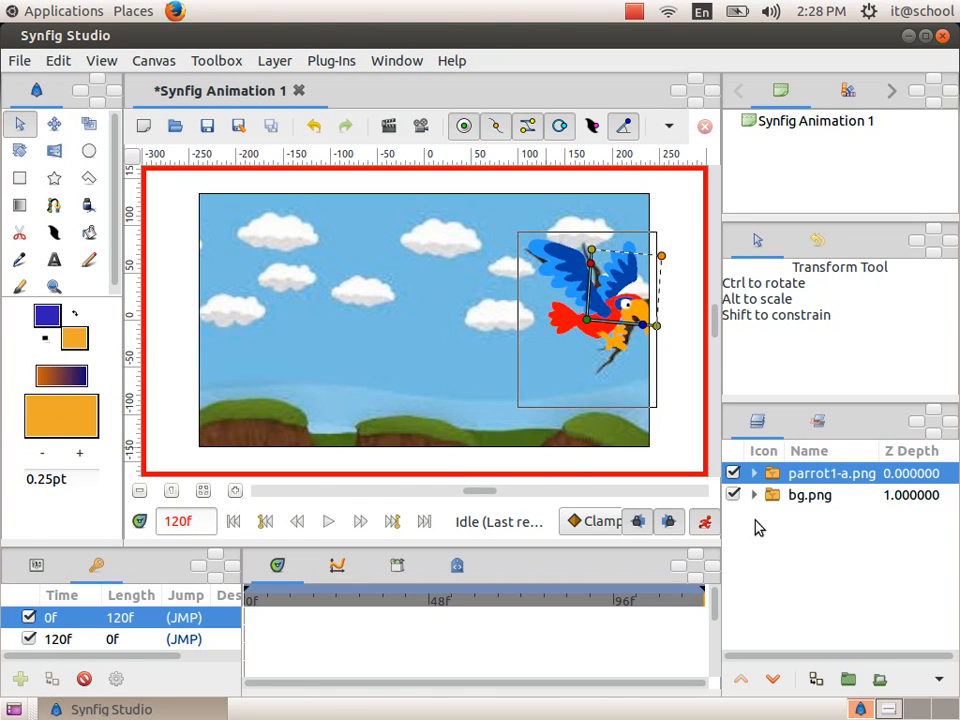
Select the background image and enlarge it by about a third around its centre at frame 120
click(385, 365)
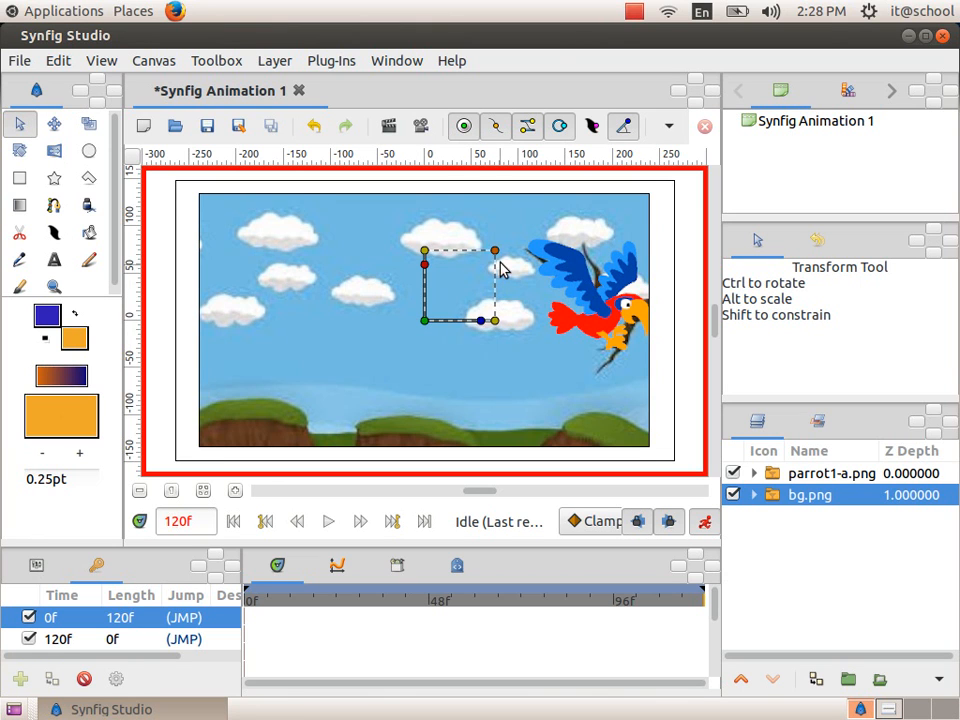
drag(494, 250, 510, 231)
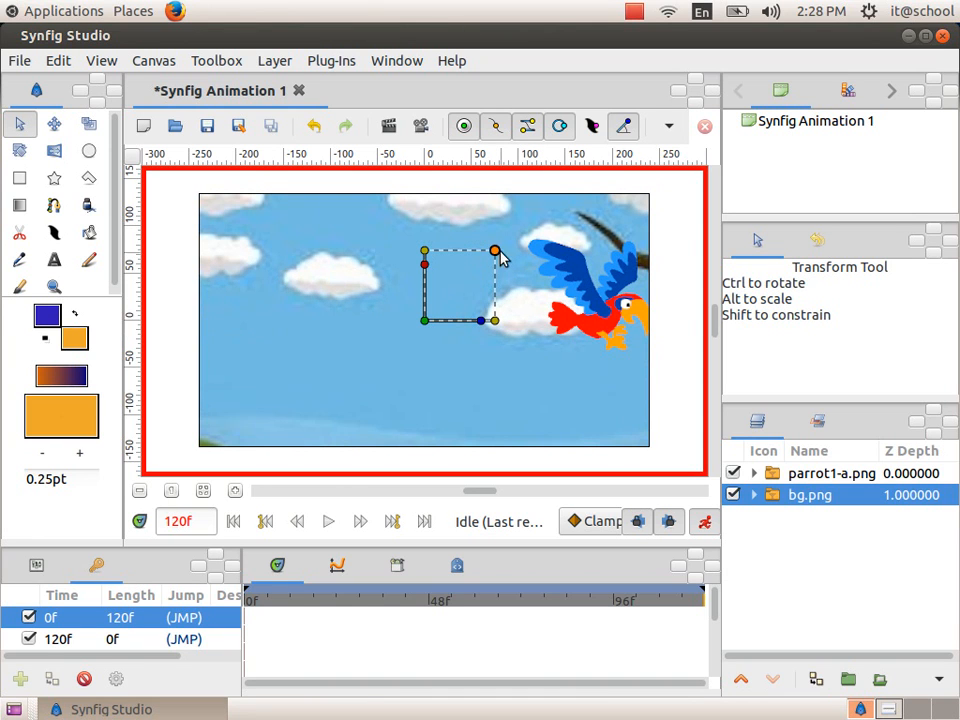
drag(495, 252, 485, 260)
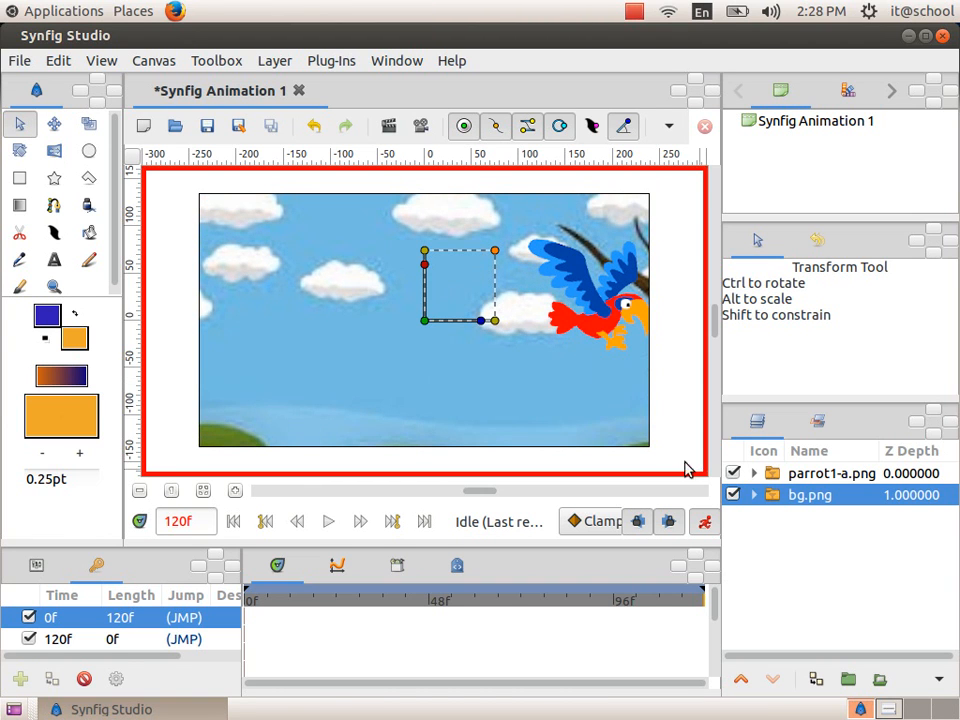
Reselect the parrot and move it up into the upper-right corner of the scene, partly past the canvas edge
click(583, 293)
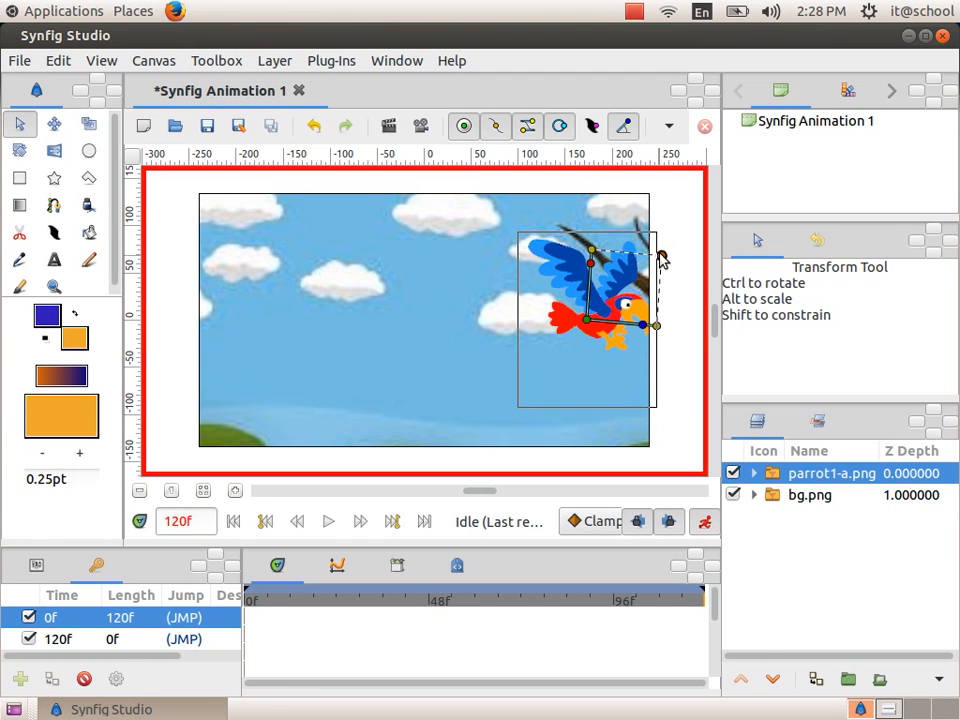
drag(587, 320, 592, 291)
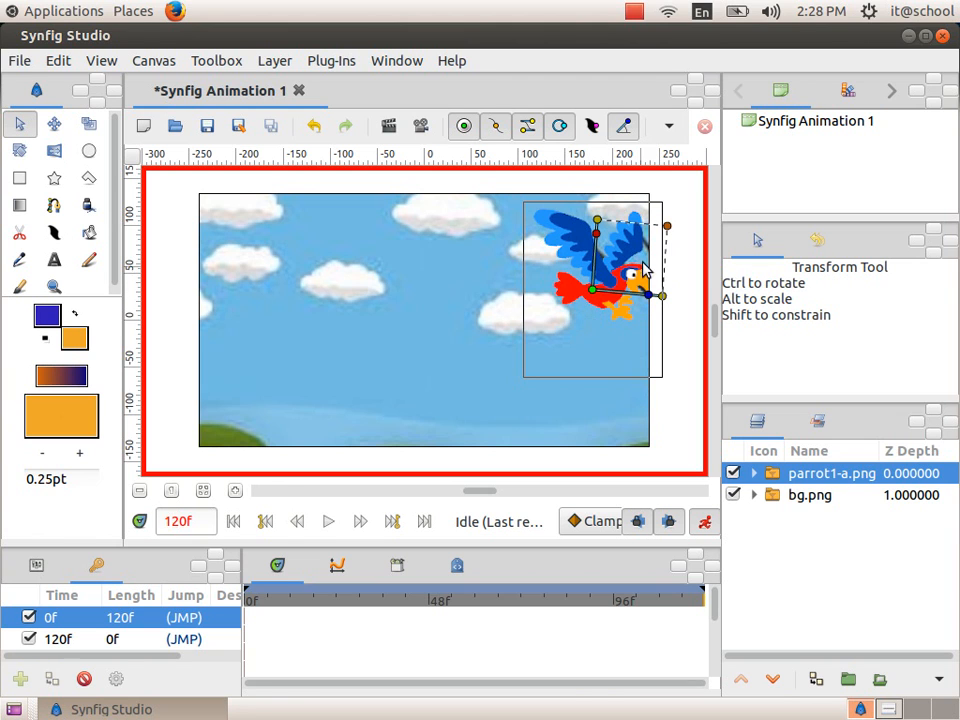
drag(593, 292, 608, 278)
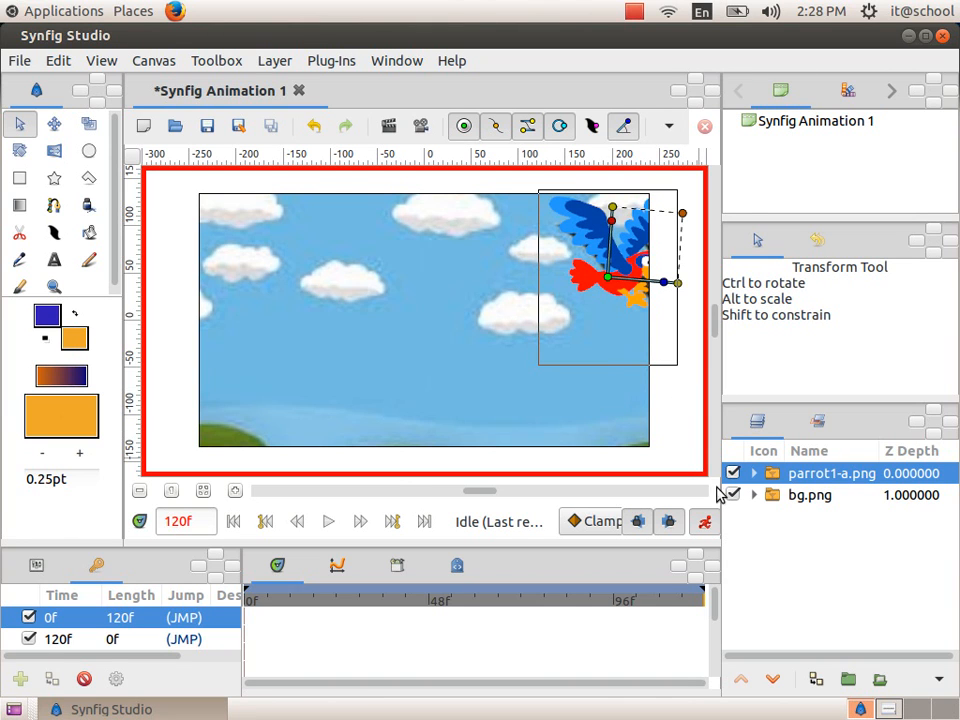
Turn off animate editing mode, return to the first frame and play the animation on the canvas
click(705, 528)
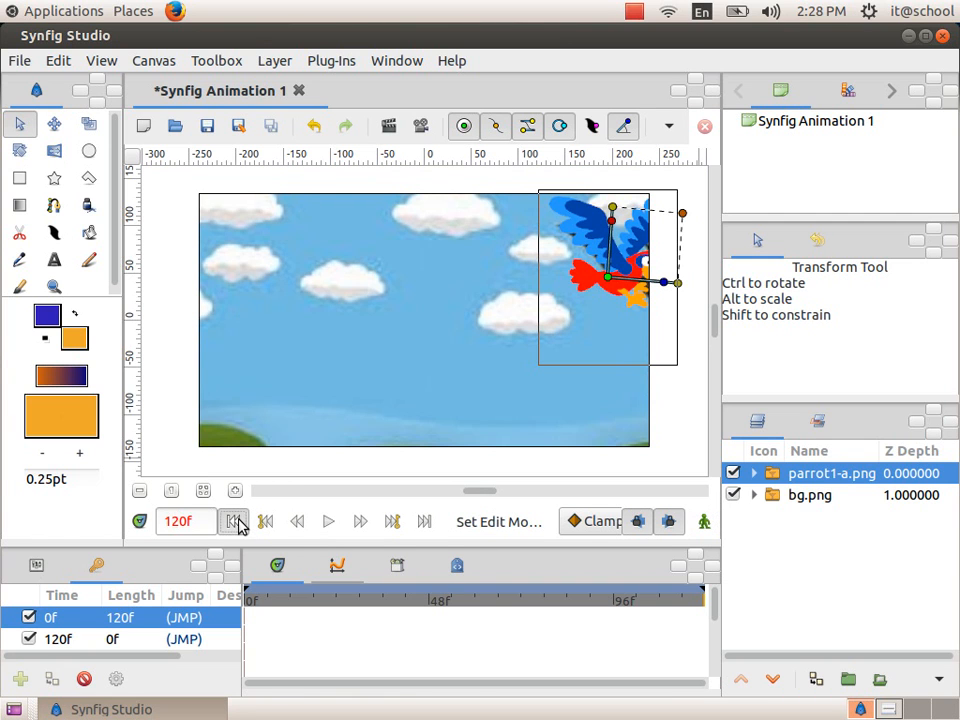
click(236, 523)
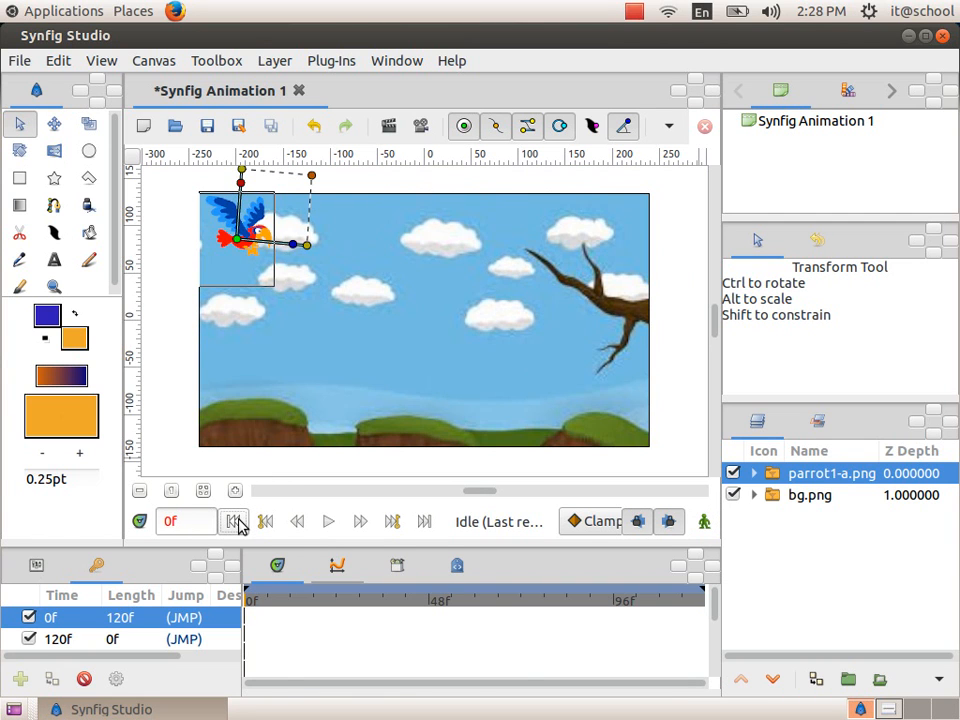
click(690, 422)
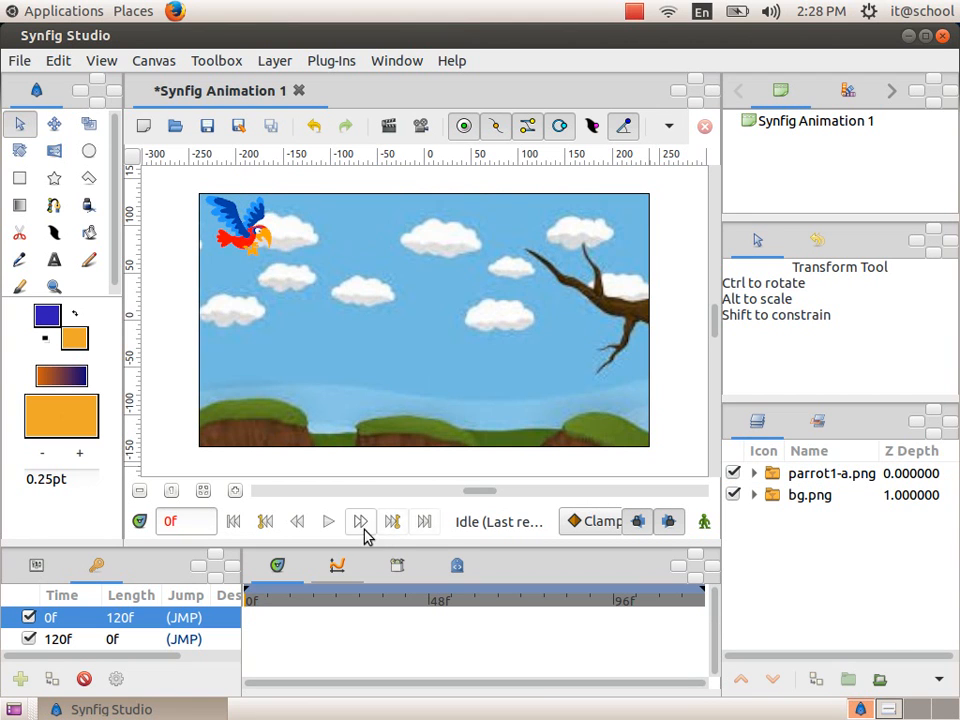
click(328, 525)
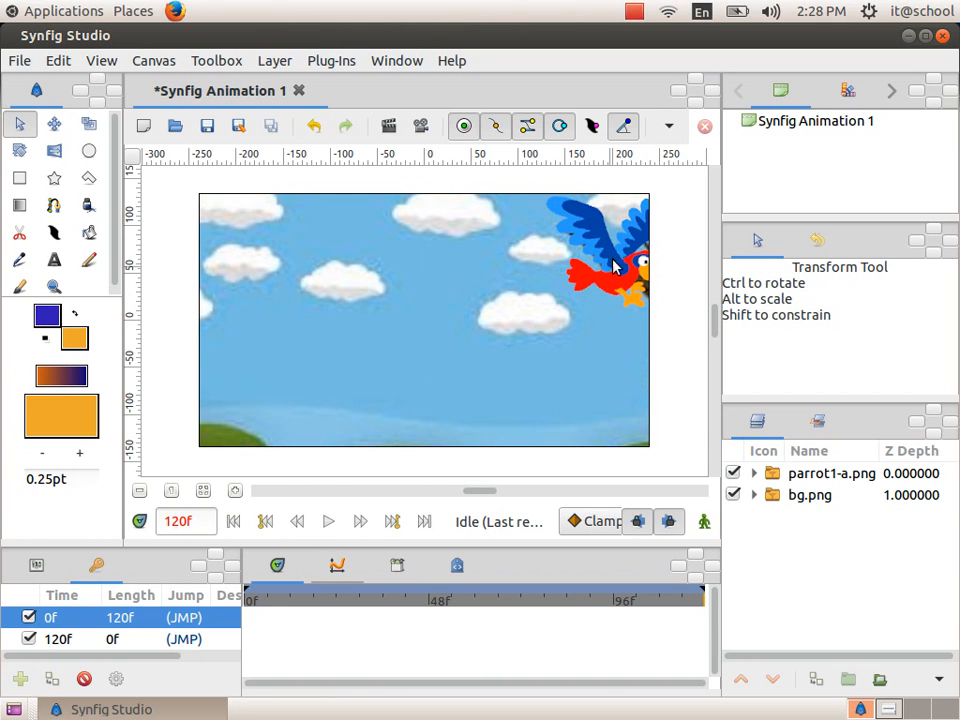
Generate a preview of the animation with quality 0.50 and 12 FPS, play it through and close the preview
click(18, 62)
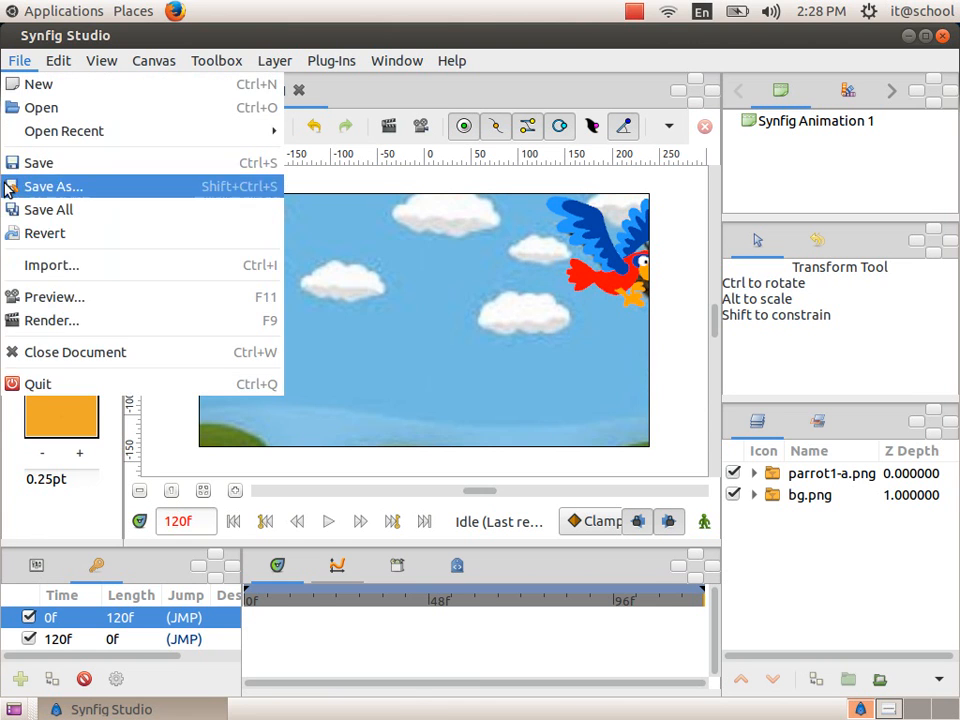
click(28, 296)
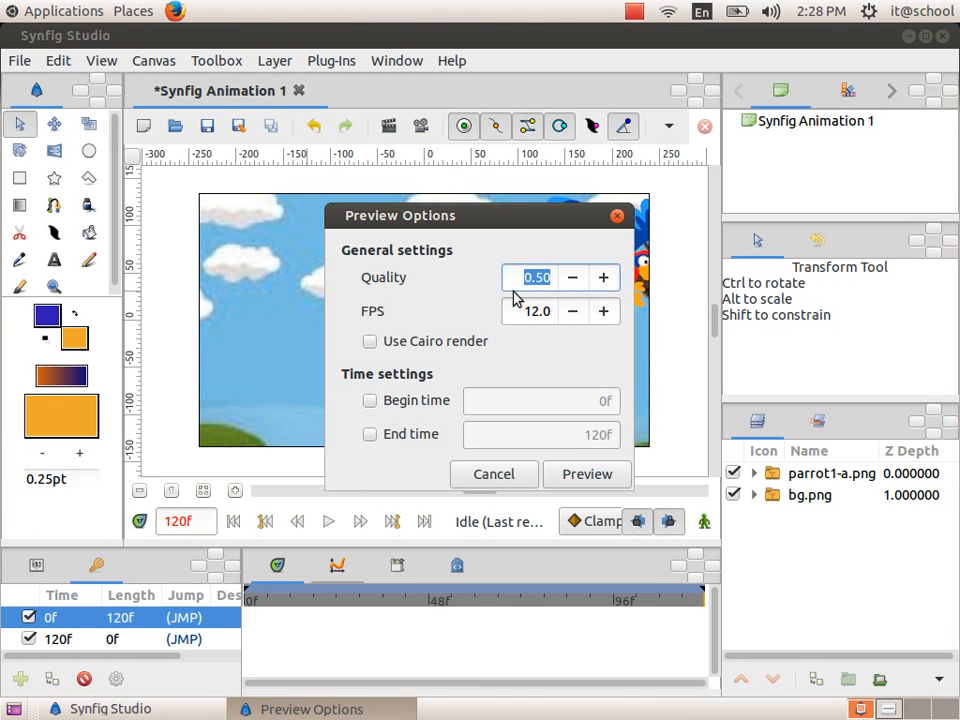
click(578, 474)
drag(425, 63, 621, 110)
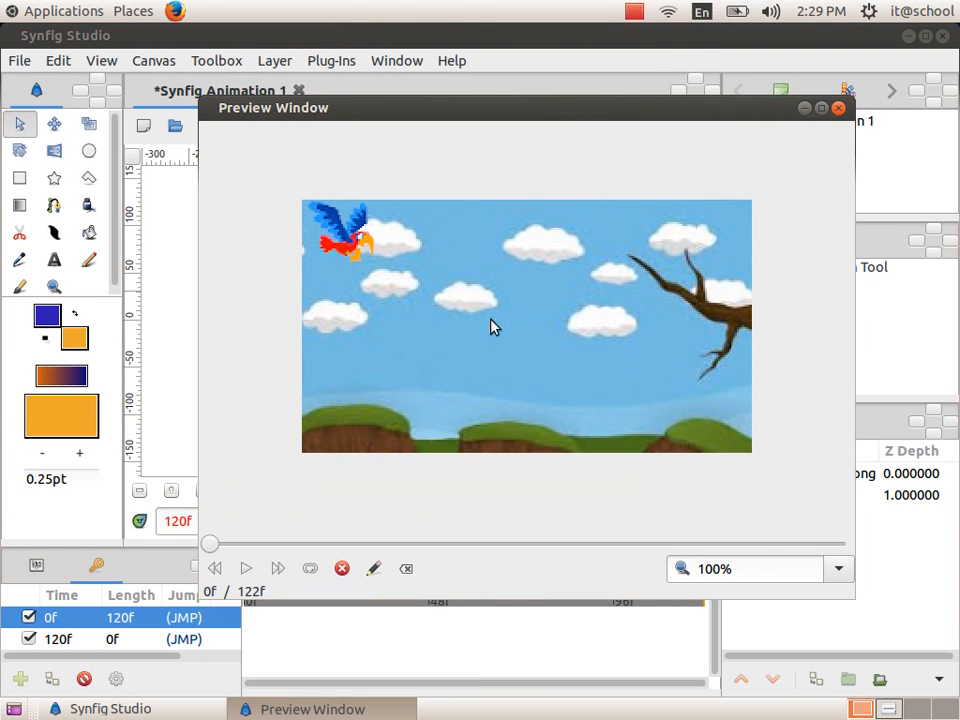
click(249, 568)
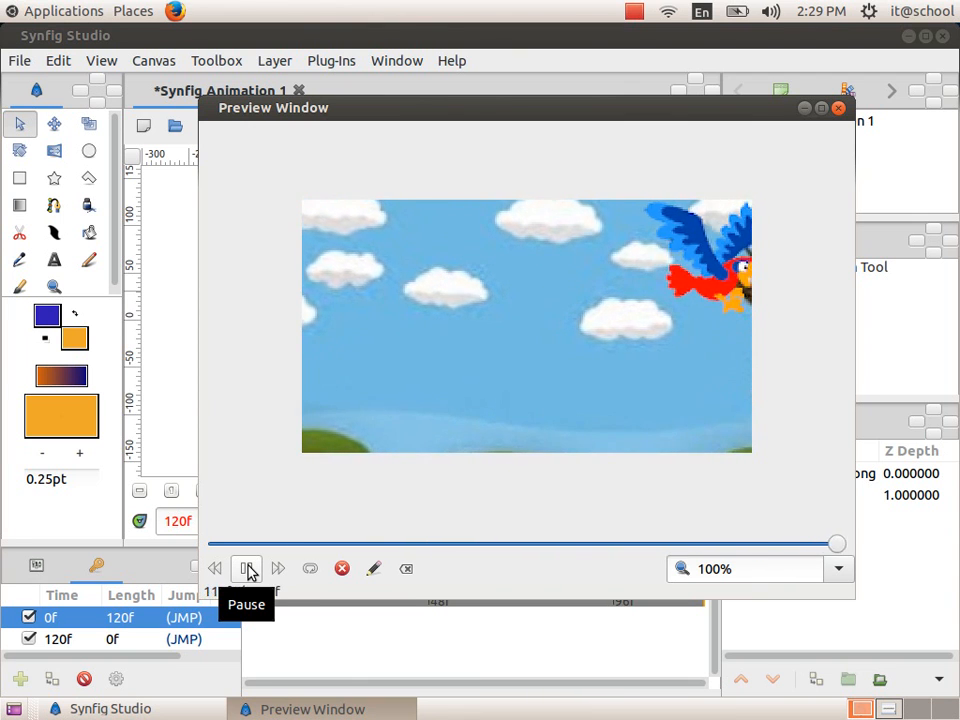
click(838, 108)
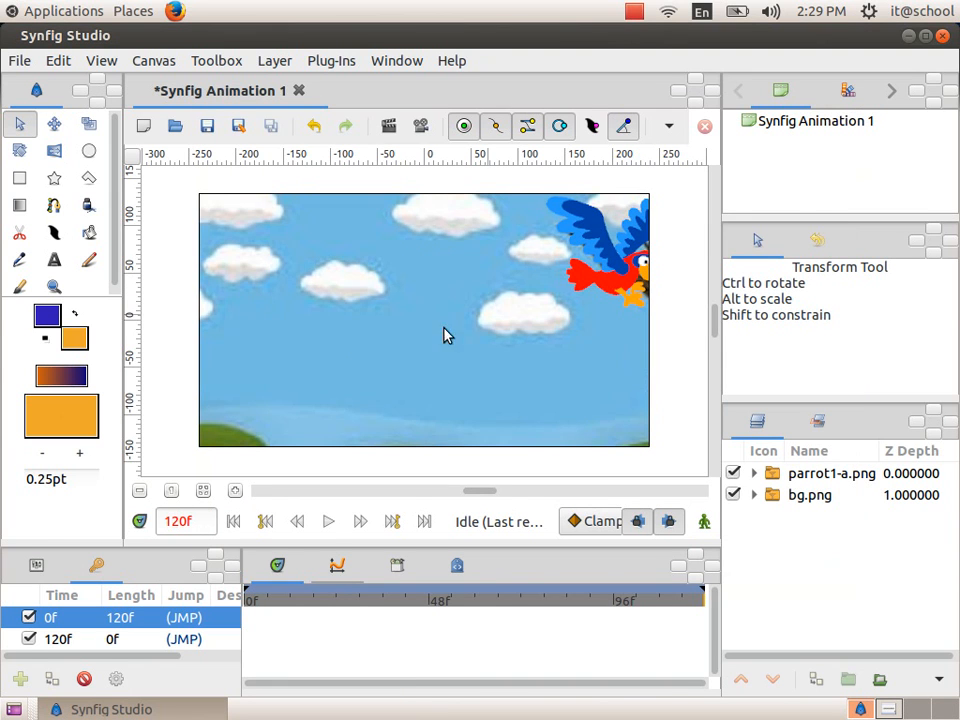
Open the render settings and name the output file Bird Fly.flv
click(20, 62)
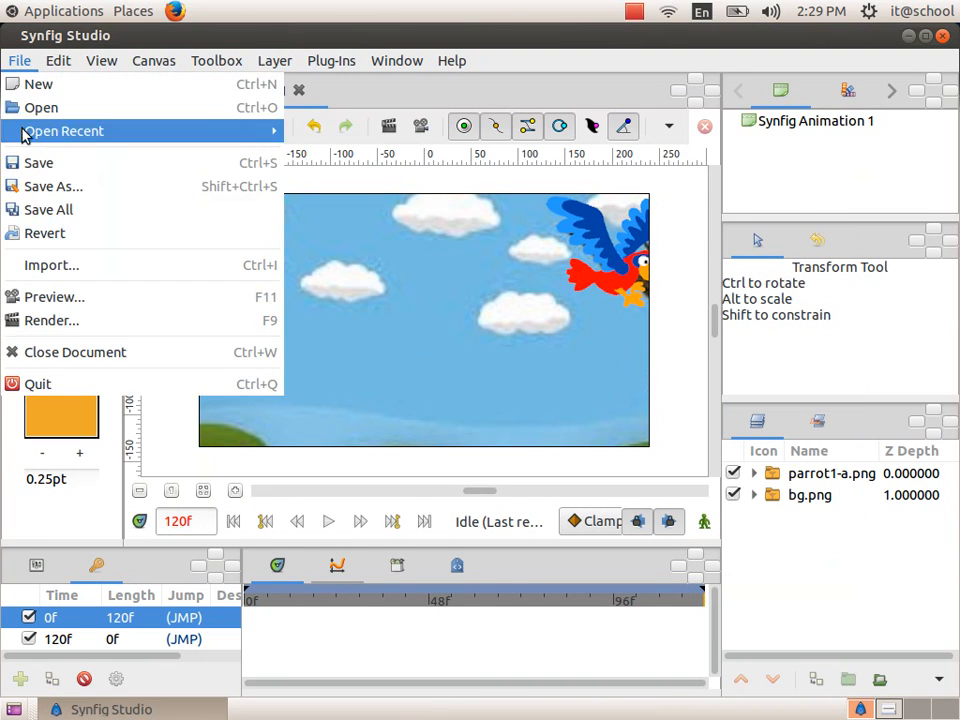
click(45, 319)
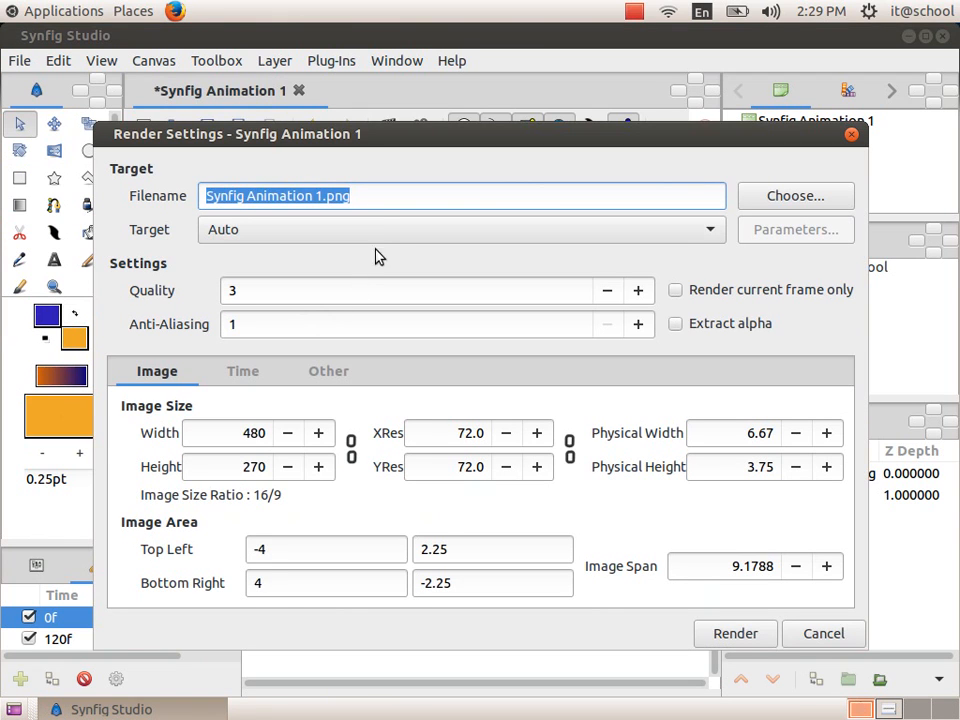
text(Bi)
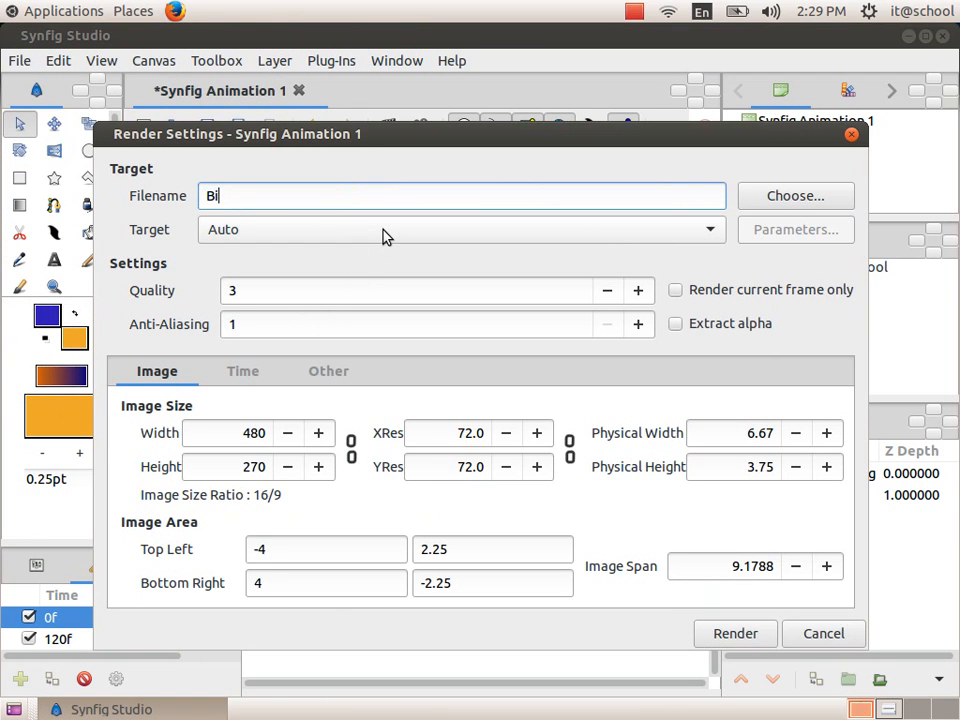
text(rd Fly.flv)
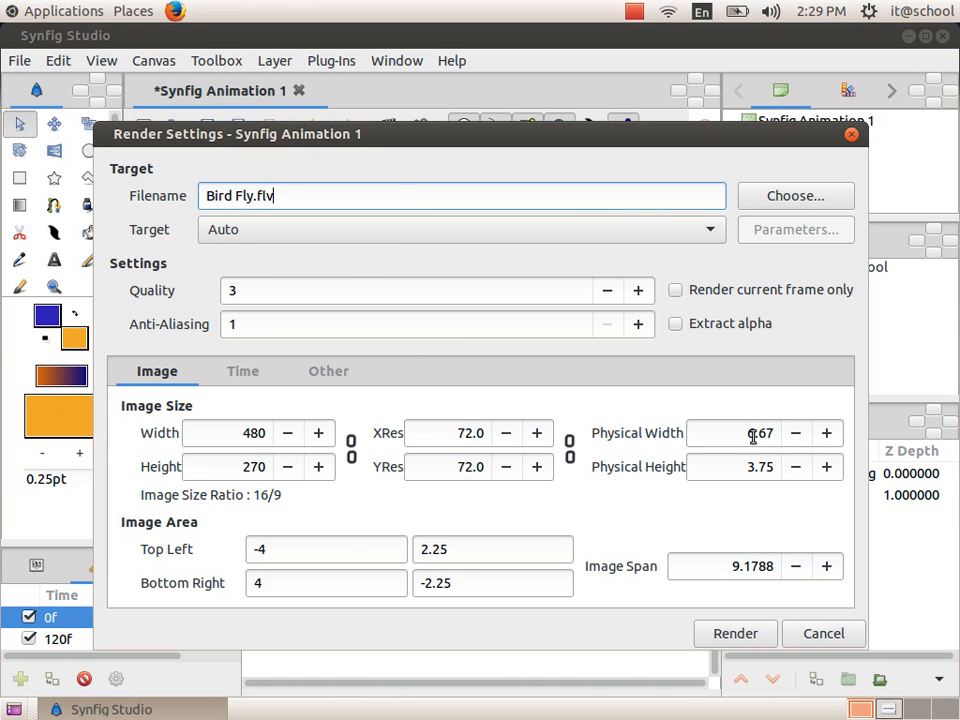
Choose the student's named folder inside Class X/XA as the render destination and render the animation
click(789, 198)
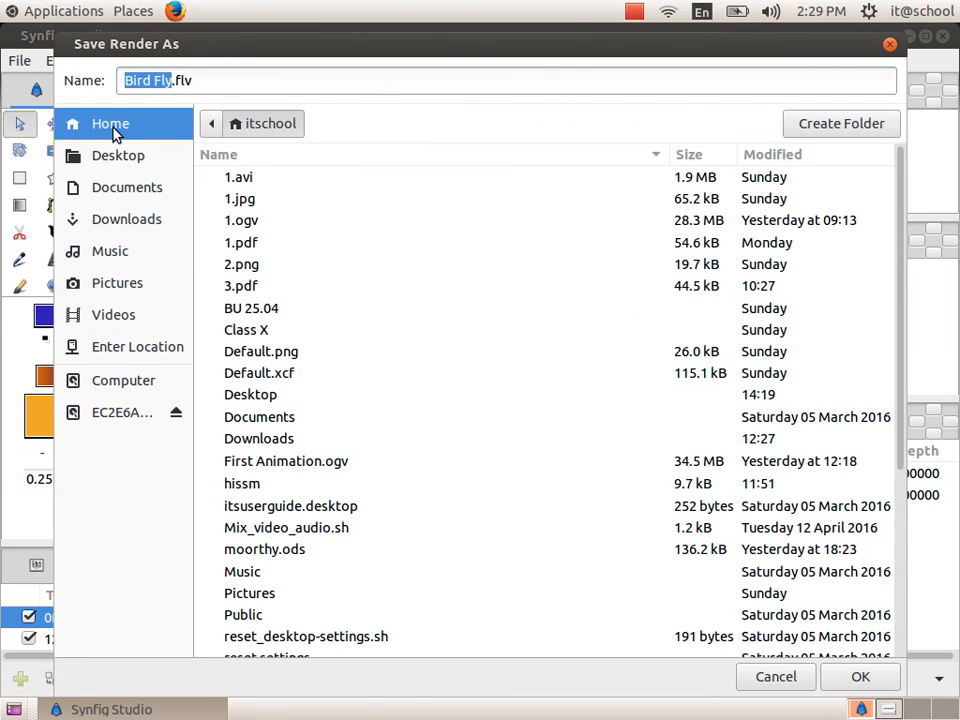
double_click(240, 330)
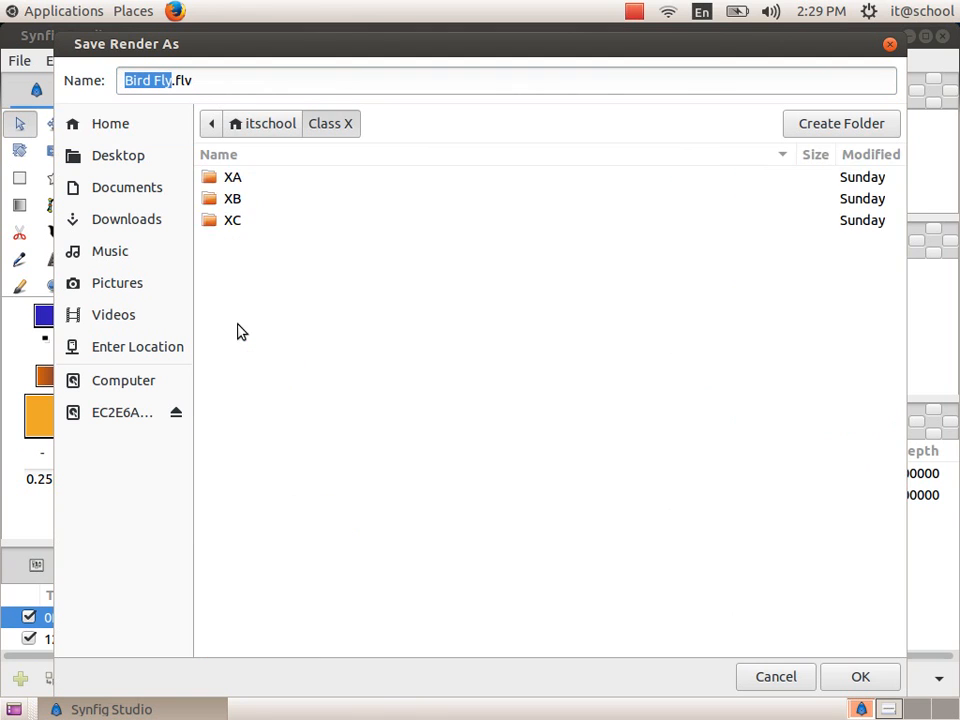
double_click(236, 180)
double_click(281, 564)
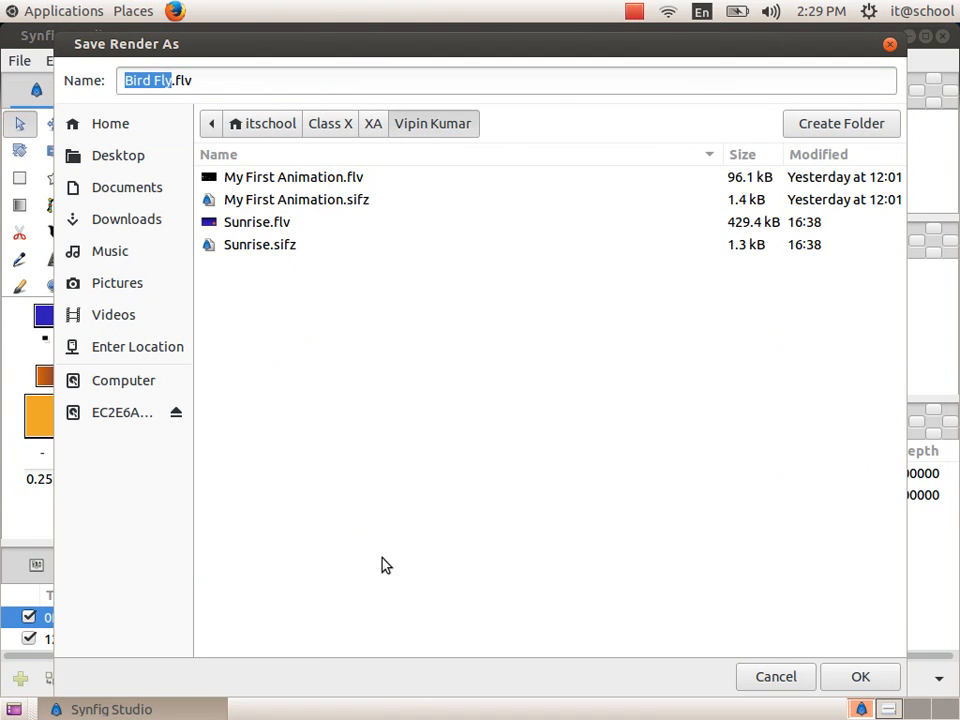
click(872, 682)
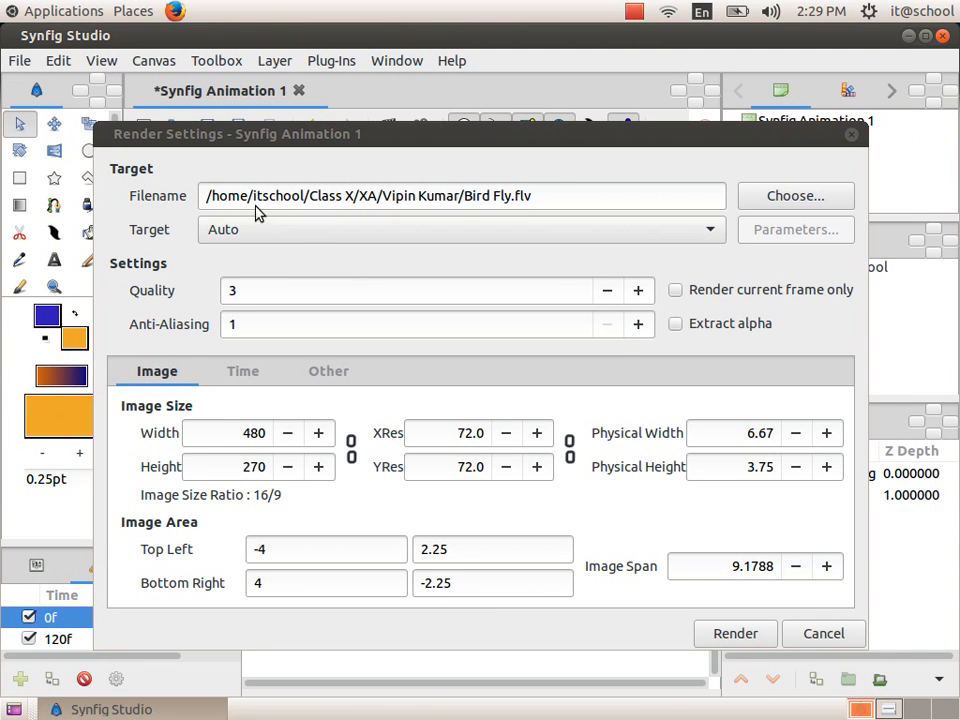
click(730, 628)
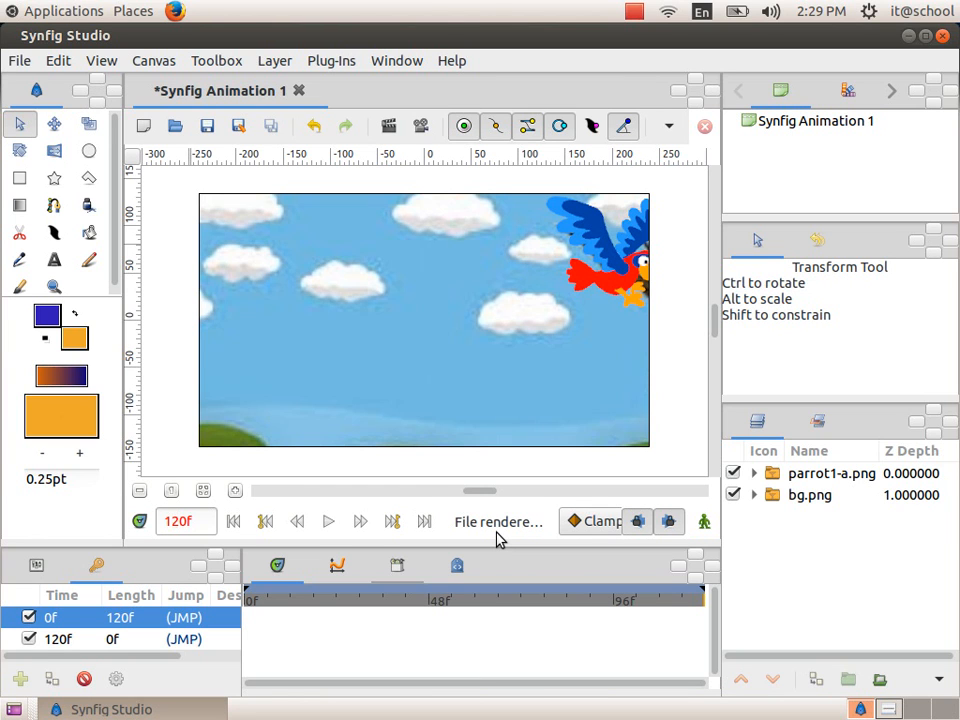
Close the animation and save its project as Bird fly, a compressed Synfig file, in the same student folder
click(940, 37)
click(636, 456)
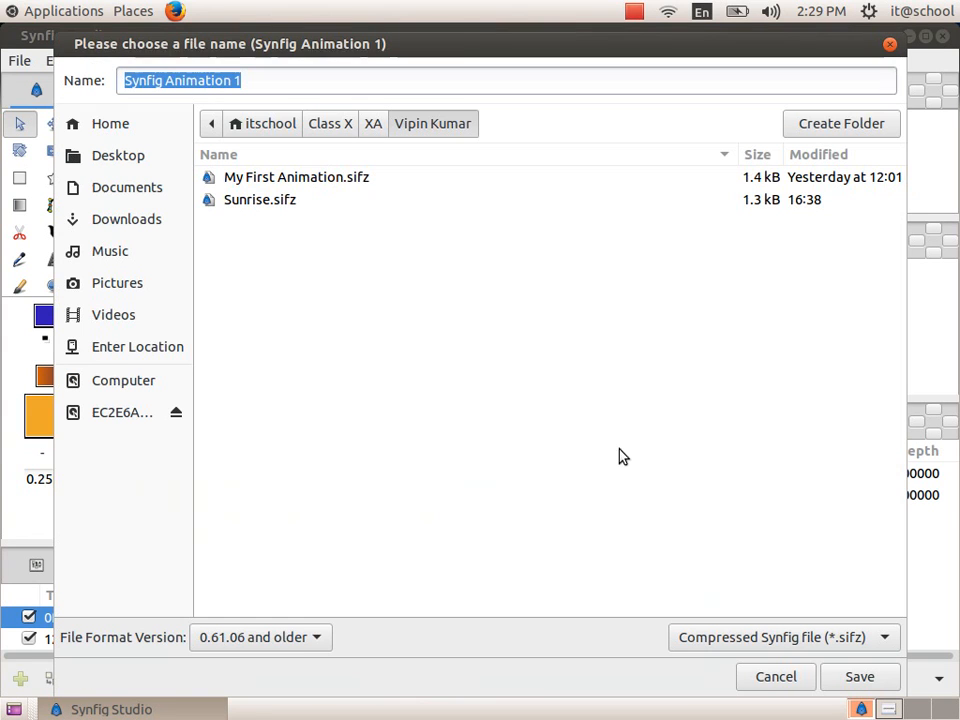
text(B)
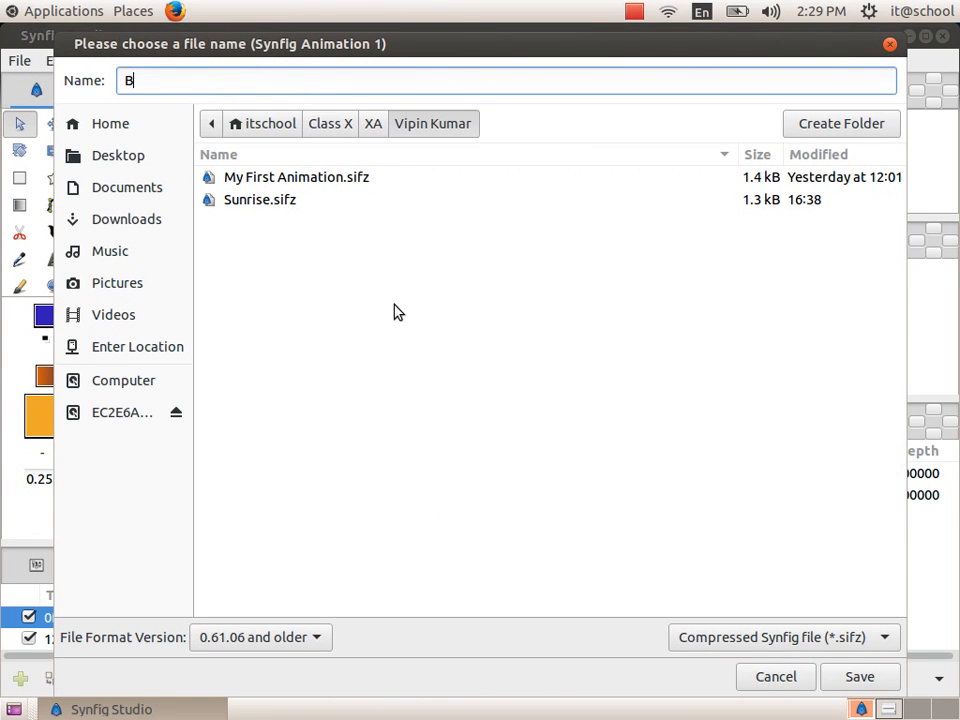
text(ird)
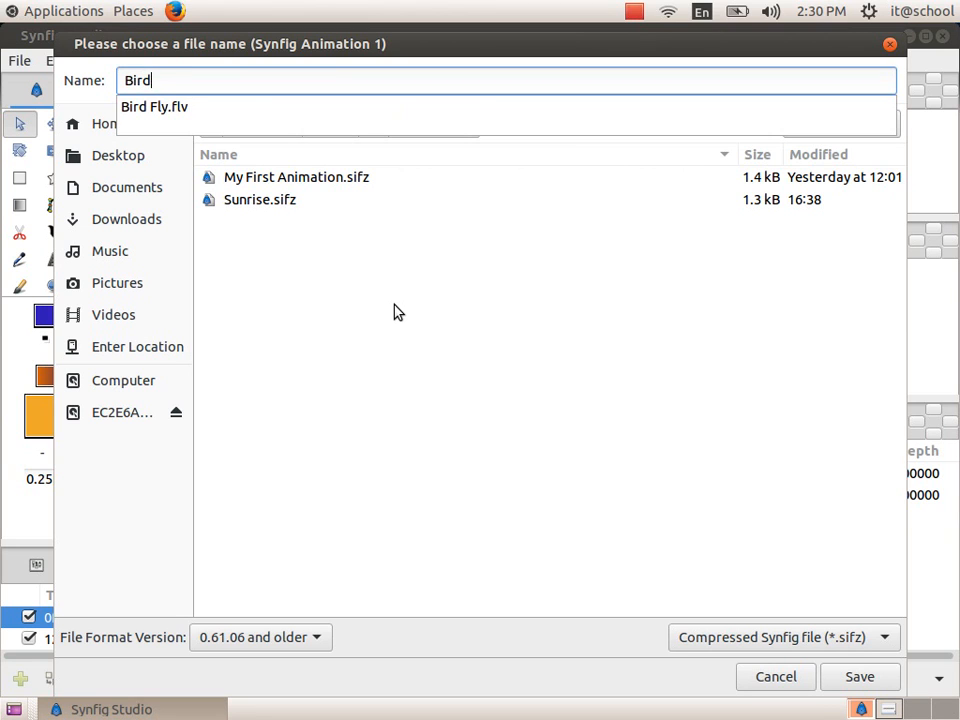
text( fly)
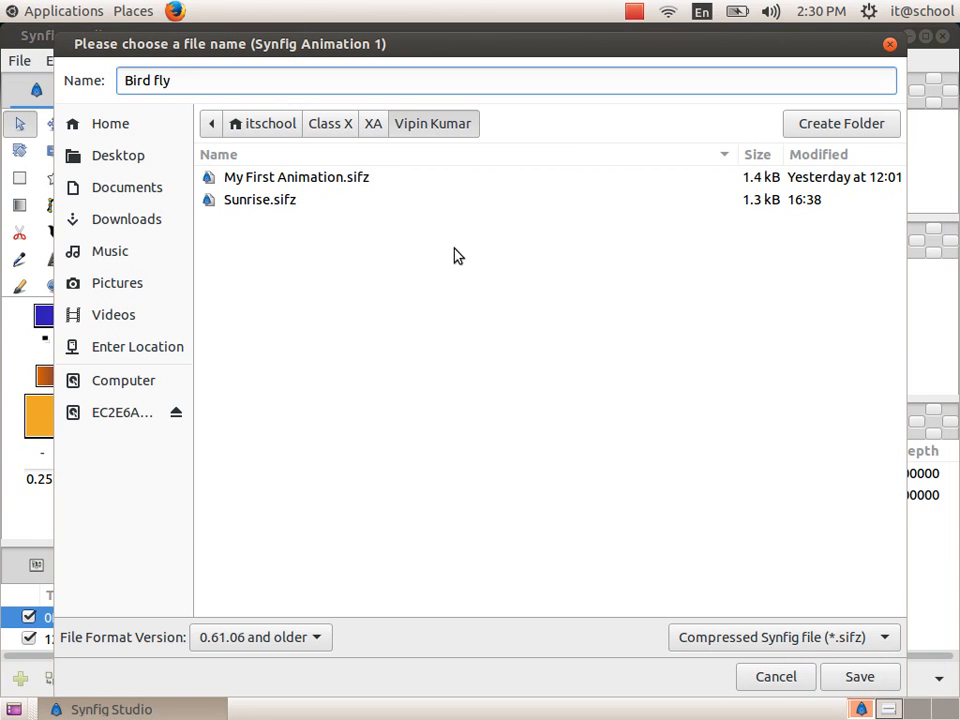
click(848, 681)
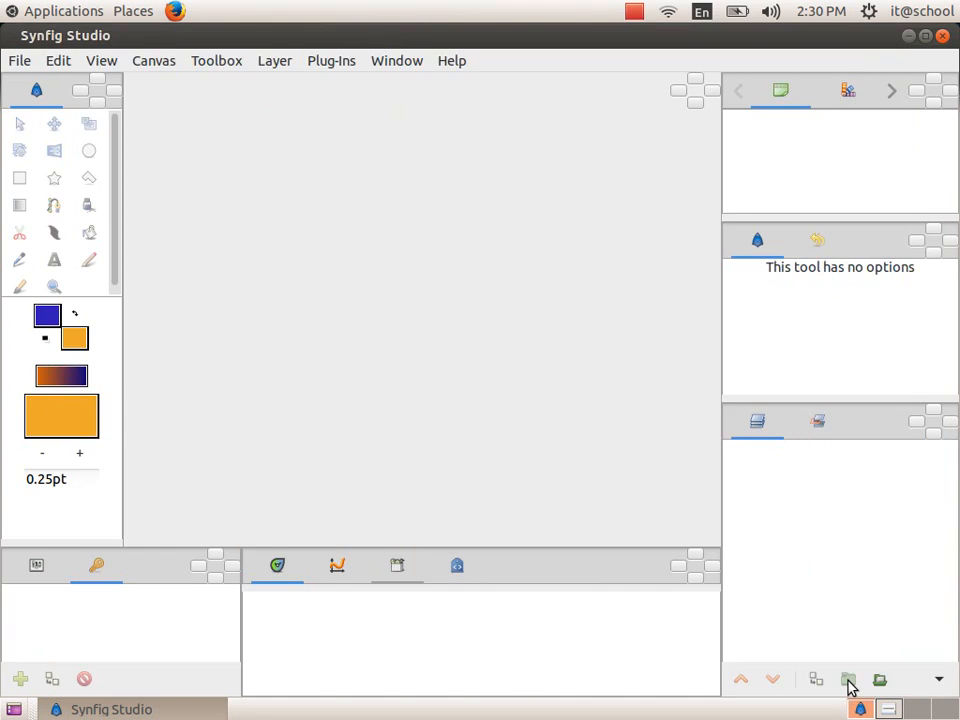